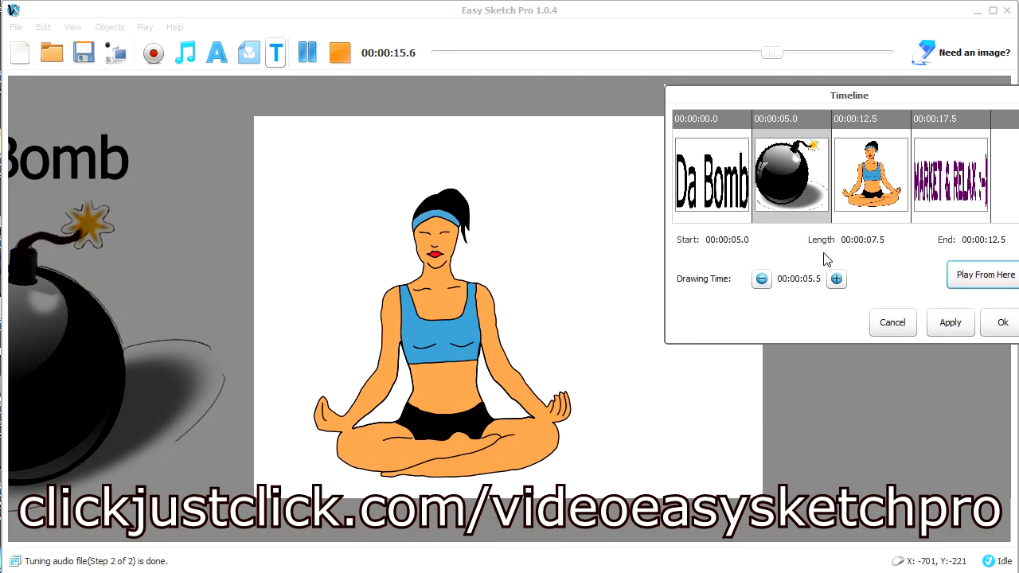
Check the timing of the "Da Bomb" text in the timeline, close it, and preview the sketch video's playback
left_click(725, 197)
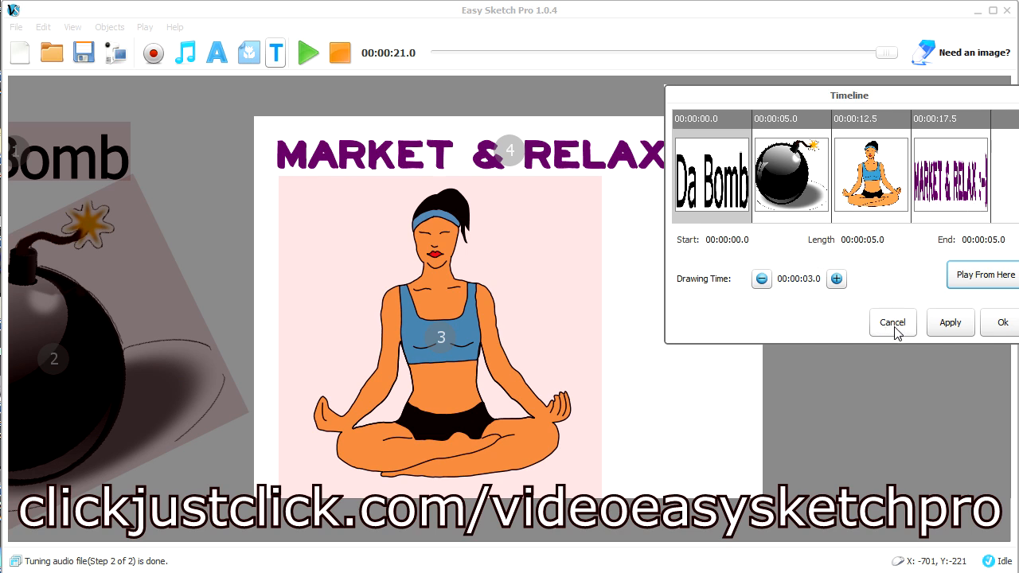
left_click(1001, 325)
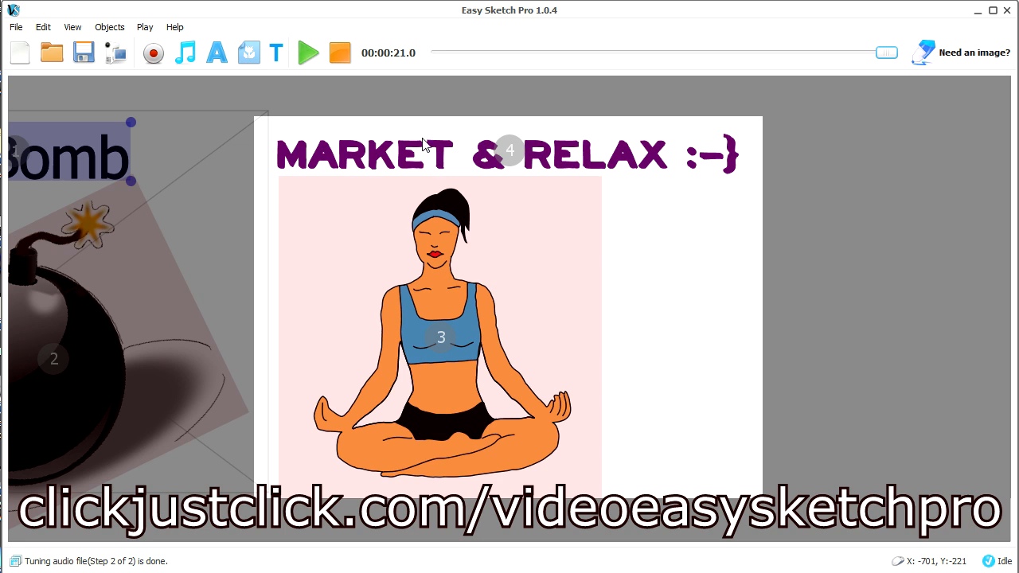
left_click(309, 54)
left_click(336, 60)
mouse_move(434, 62)
left_mouse_down()
mouse_move(510, 62)
mouse_move(405, 57)
mouse_move(691, 71)
mouse_move(450, 66)
mouse_move(467, 58)
left_mouse_up()
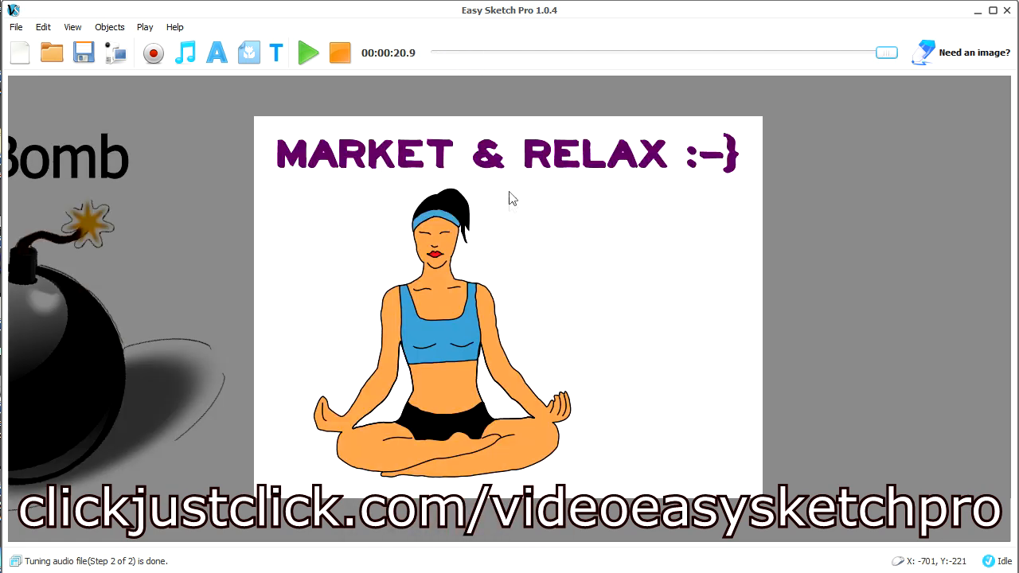
Set the entrance effect of the "Market & Relax" title to Drag In
left_click(567, 162)
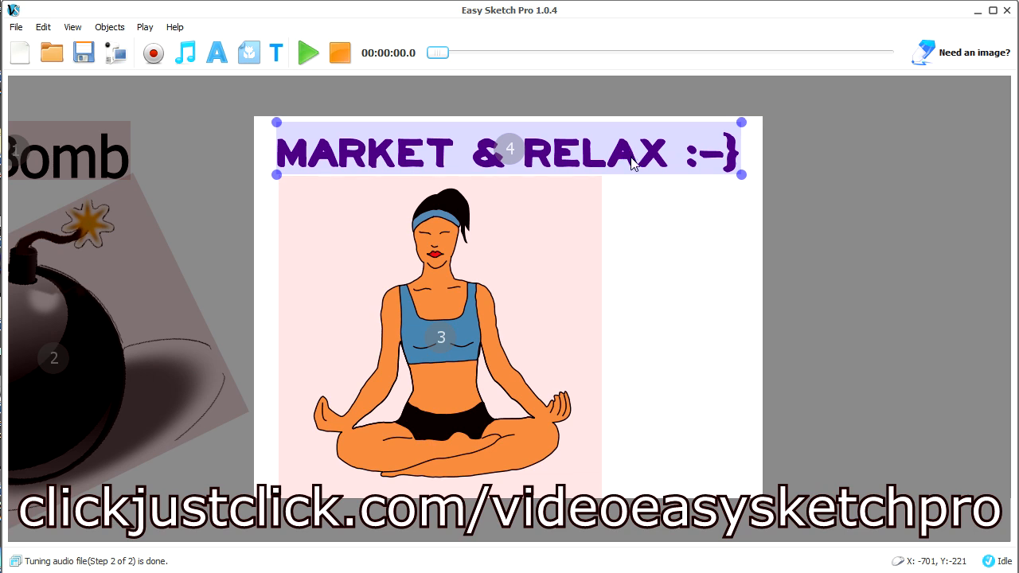
right_click(371, 161)
left_click(428, 419)
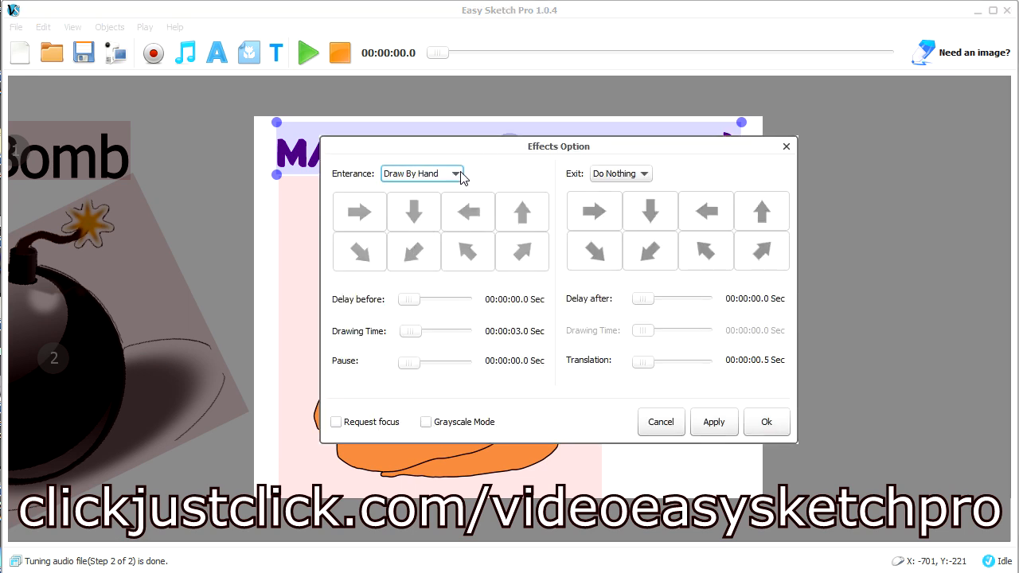
left_click(456, 174)
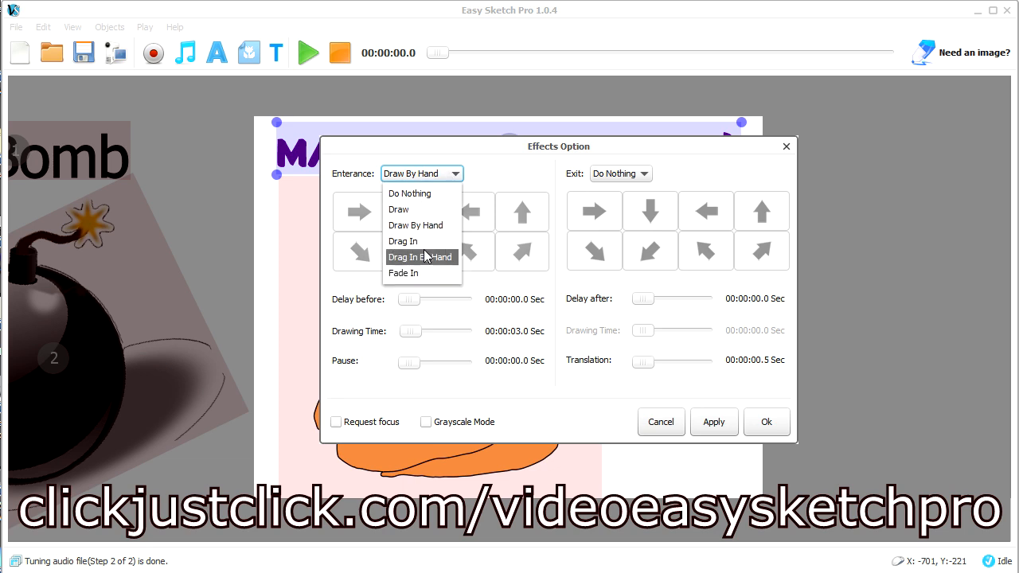
left_click(503, 155)
left_click(447, 180)
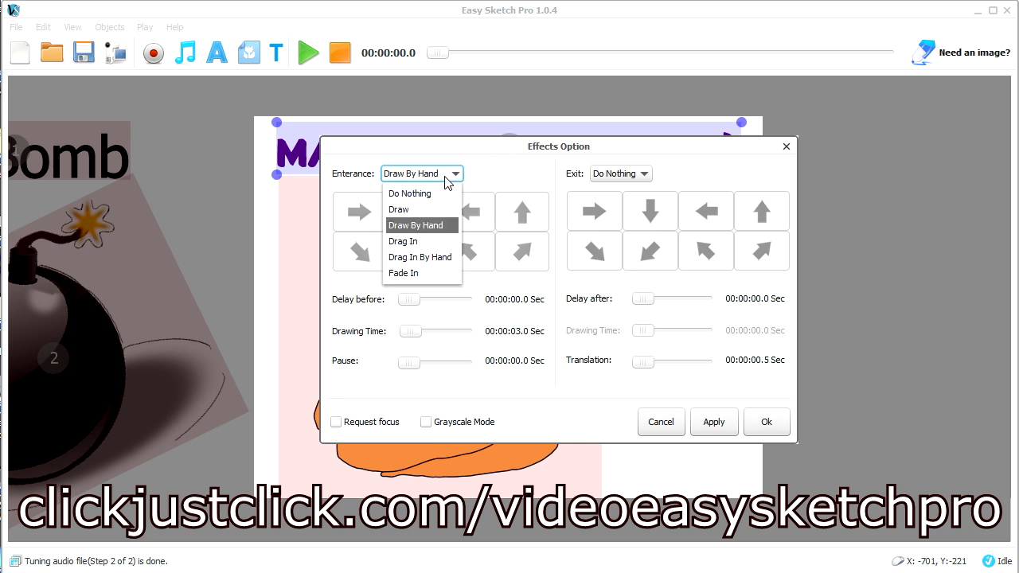
left_click(431, 241)
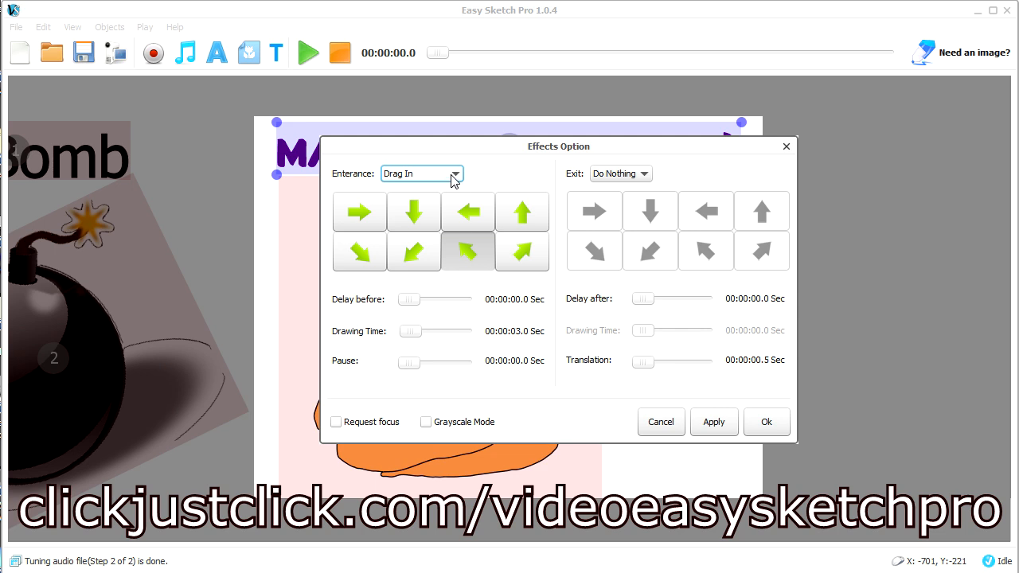
left_click(110, 27)
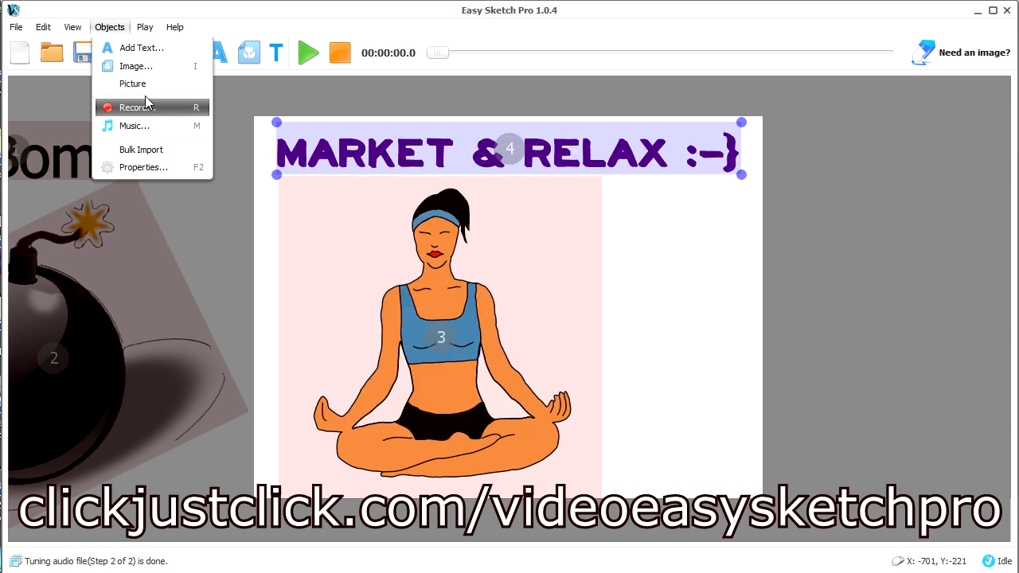
left_click(128, 32)
Edit the "Market & Relax" title text, changing its font to Open Sans Extrabold and its size to 100
right_click(365, 157)
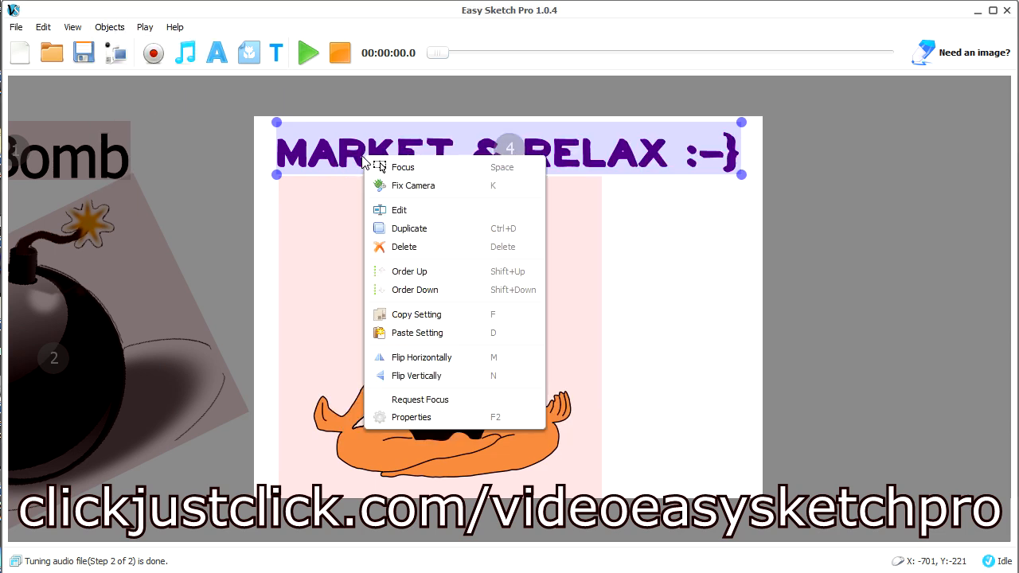
left_click(396, 210)
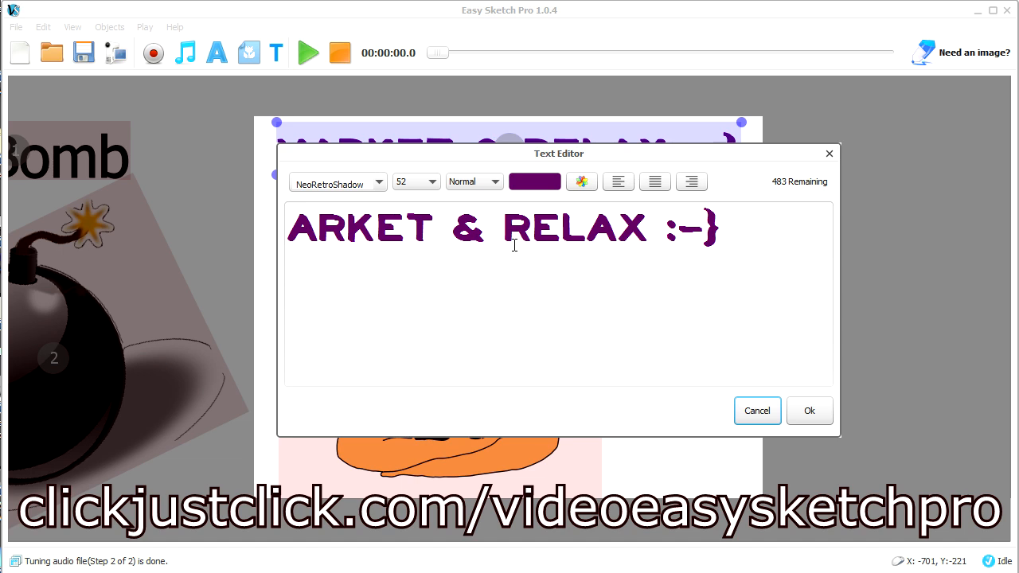
type("M")
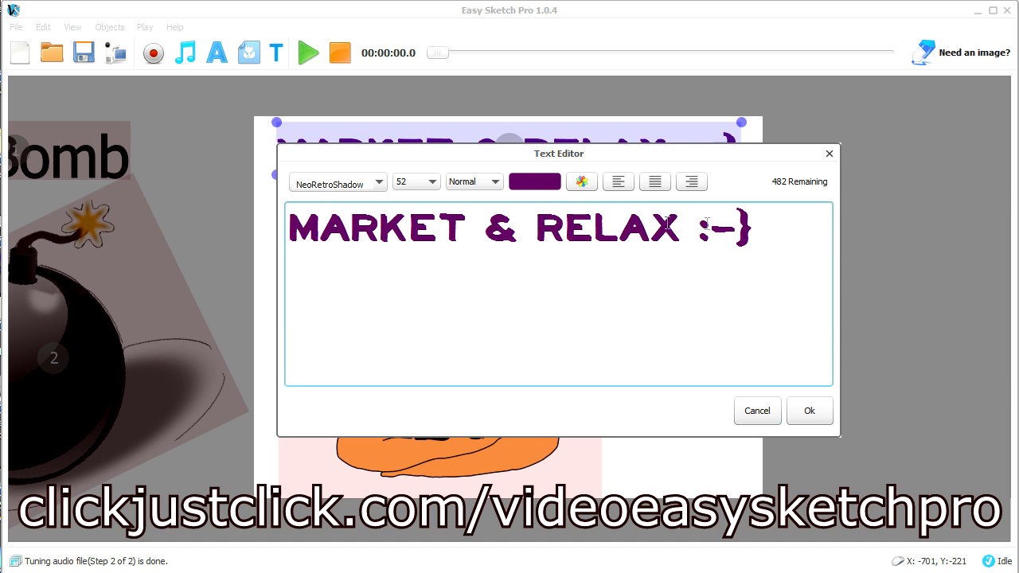
left_click_drag(746, 229, 269, 238)
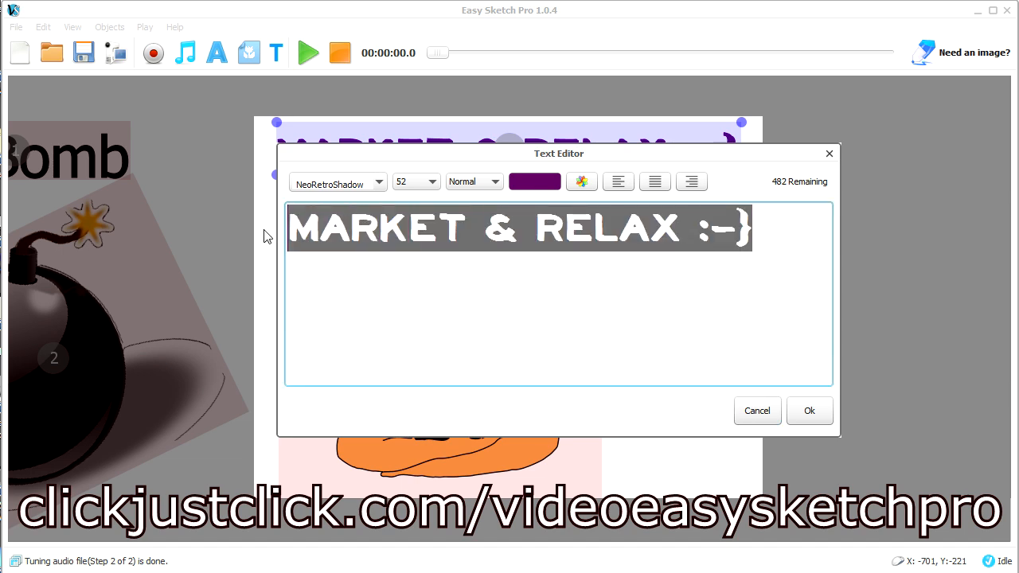
left_click(381, 184)
left_click(379, 346)
left_click(379, 346)
left_click(350, 334)
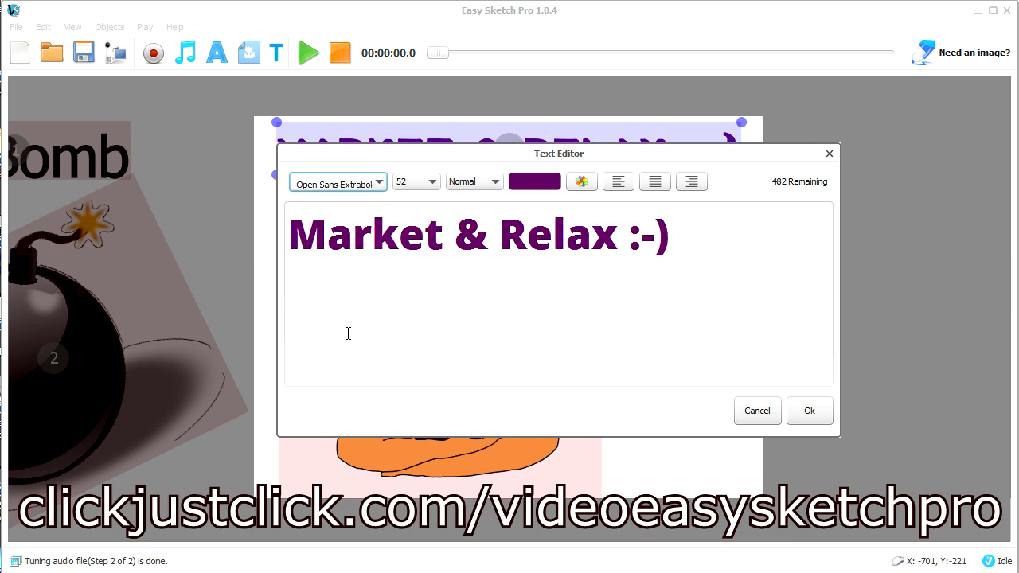
left_click(424, 185)
left_click(415, 284)
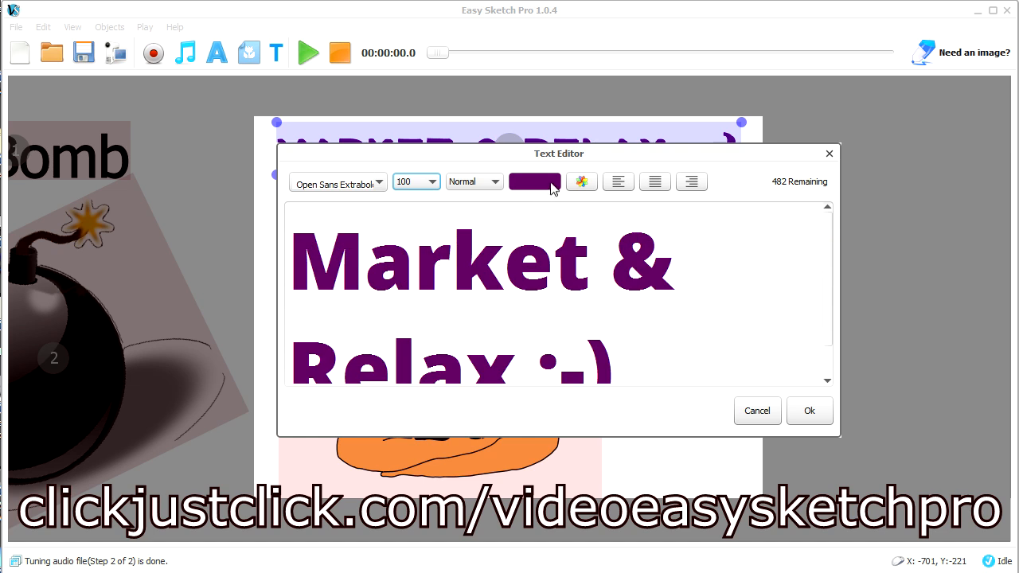
Change the colour of the "Market & Relax" title text to orange
left_click(580, 185)
left_click(499, 258)
left_click(516, 251)
left_click(548, 252)
left_click(574, 251)
left_click(571, 260)
left_click(509, 449)
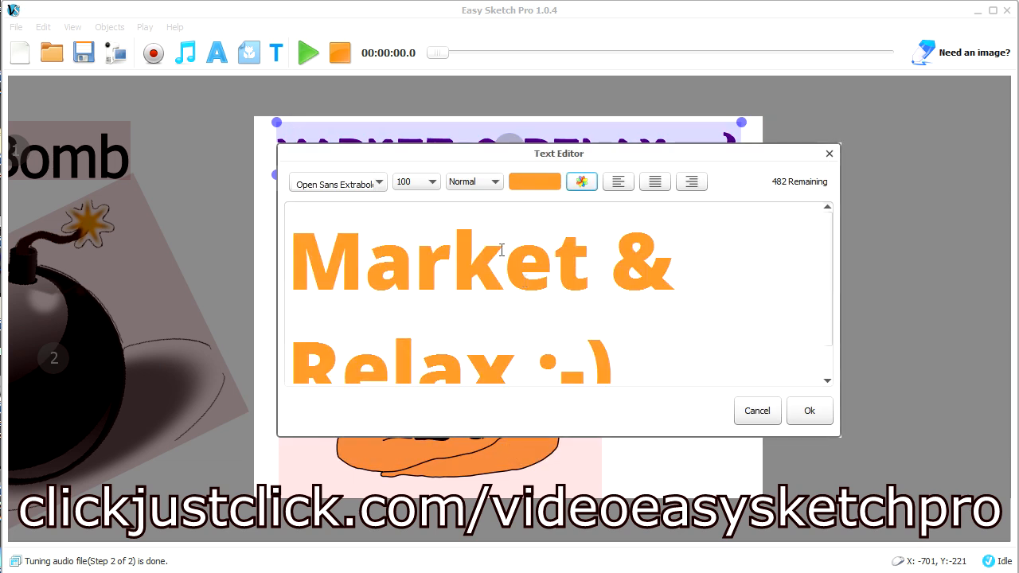
Try the title at size 80 with "My" added before "Market", and discard the text edits
left_click(433, 183)
left_click(414, 248)
left_click(412, 257)
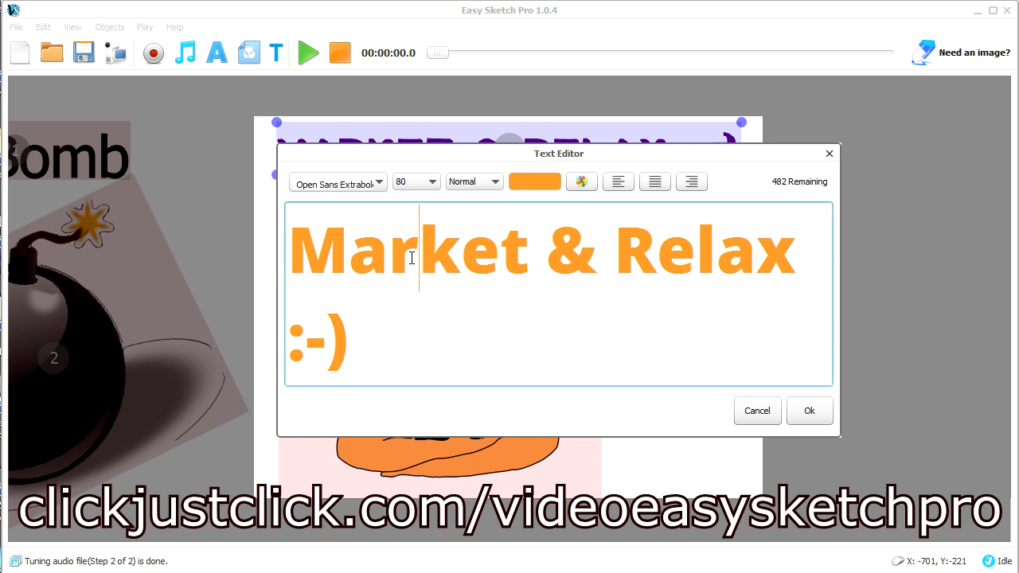
left_click(305, 240)
type("My")
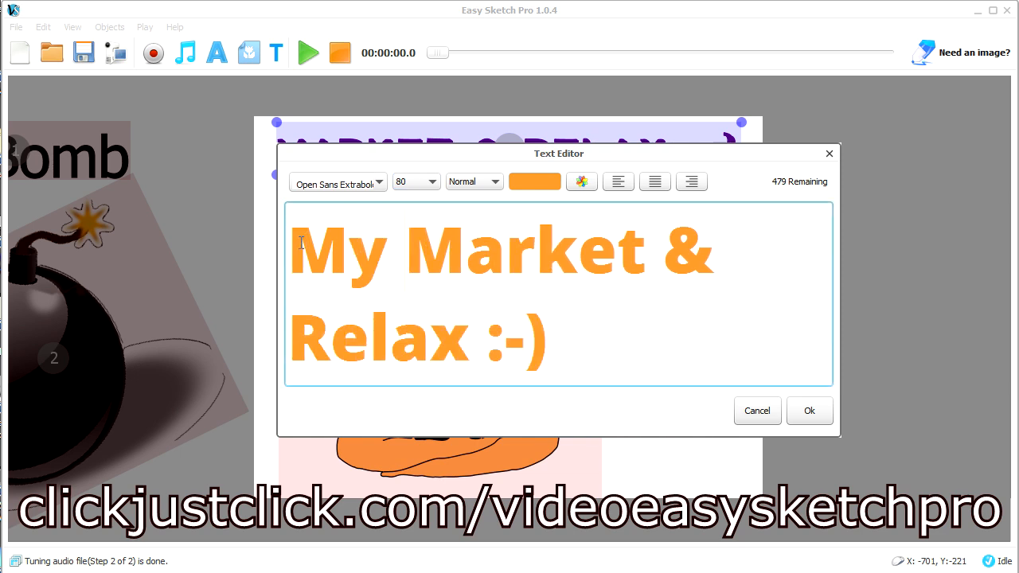
left_click(762, 422)
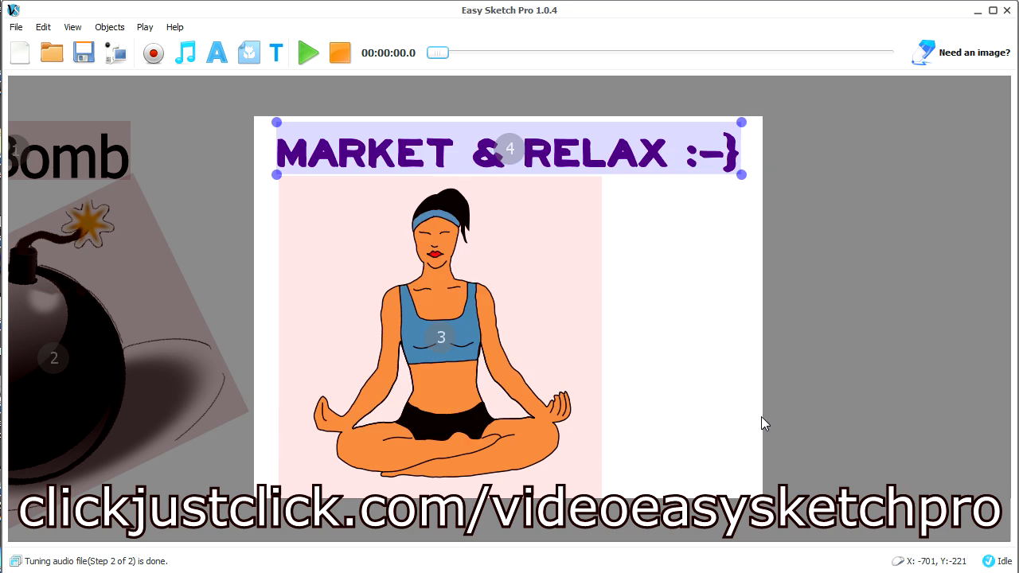
left_click(683, 205)
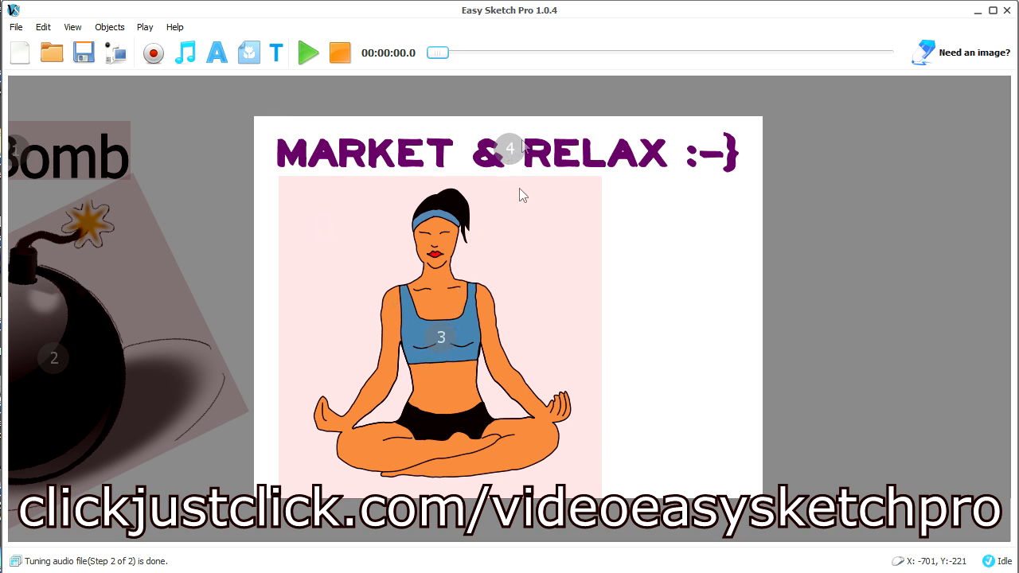
Hide the sequence numbers on the canvas objects and show them again
left_click(72, 27)
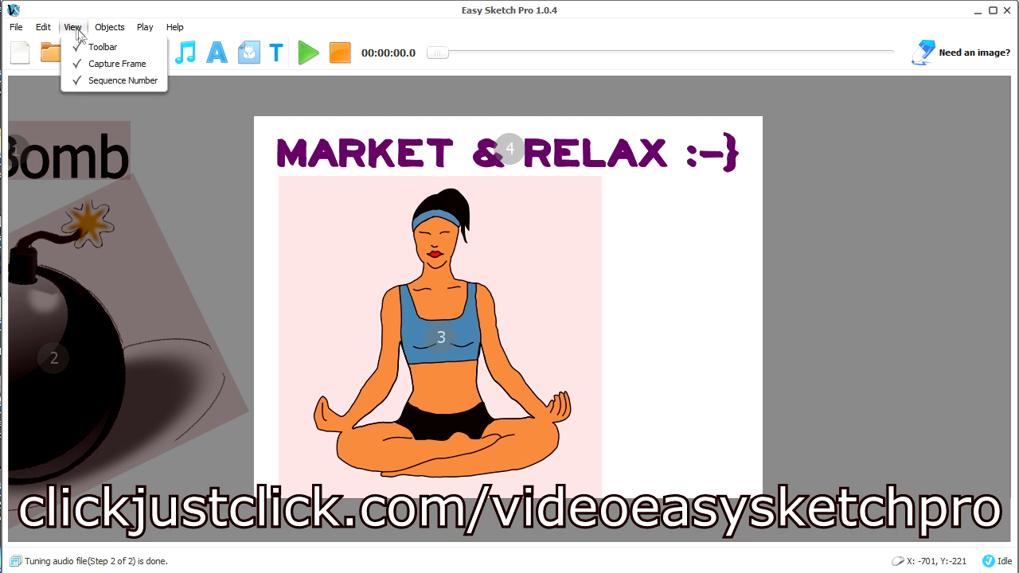
left_click(141, 83)
left_click(72, 27)
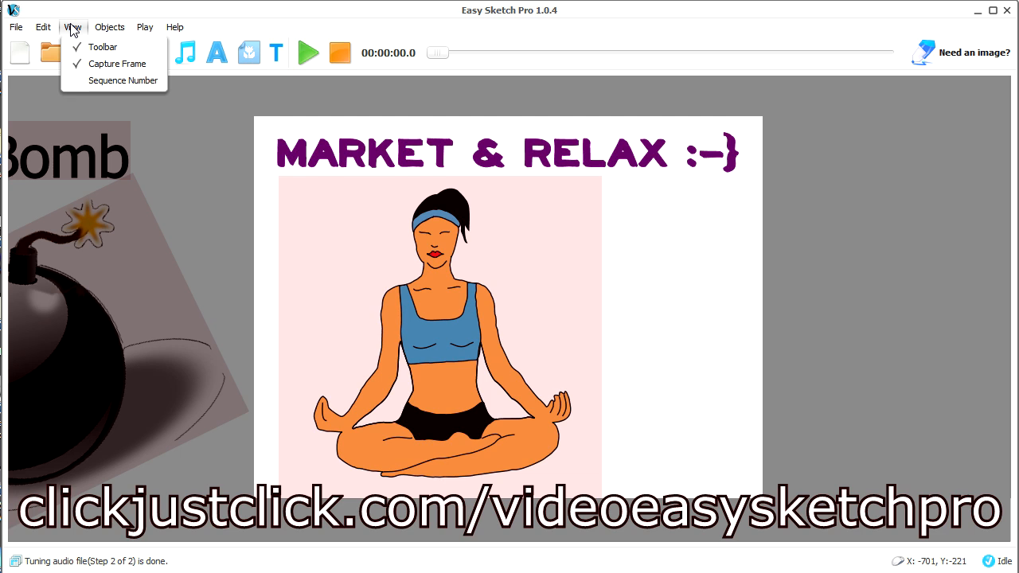
left_click(101, 83)
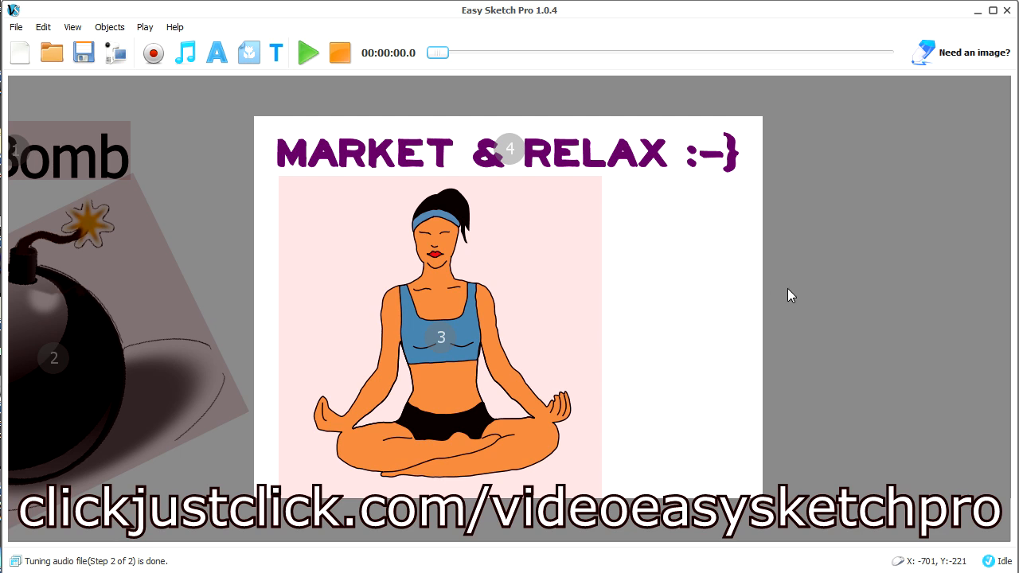
Start a new text object on a blank area of the canvas beyond the title, with the text "Hello World"
left_click_drag(717, 183, 216, 174)
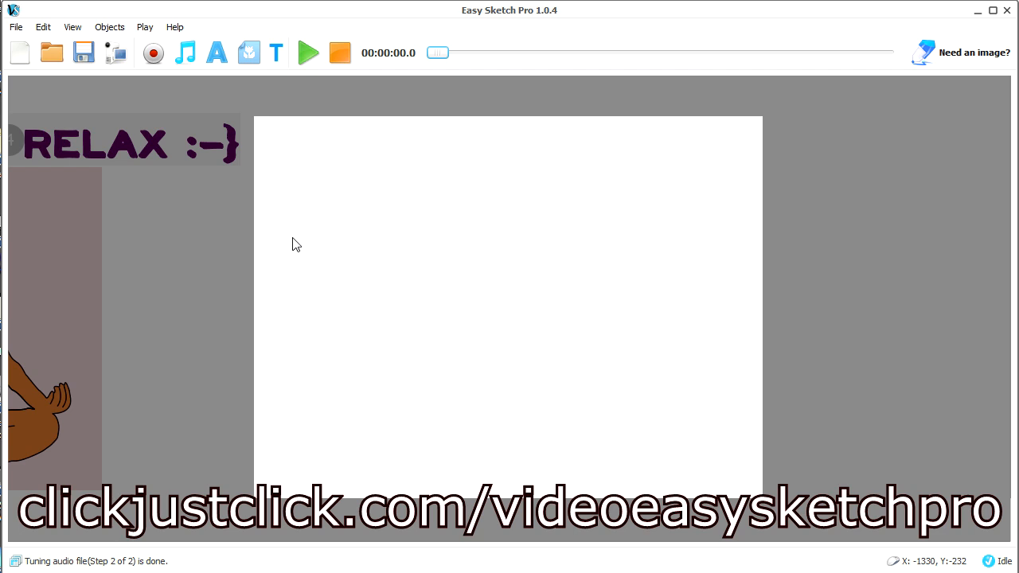
left_click(220, 54)
left_click(371, 230)
type("Hel")
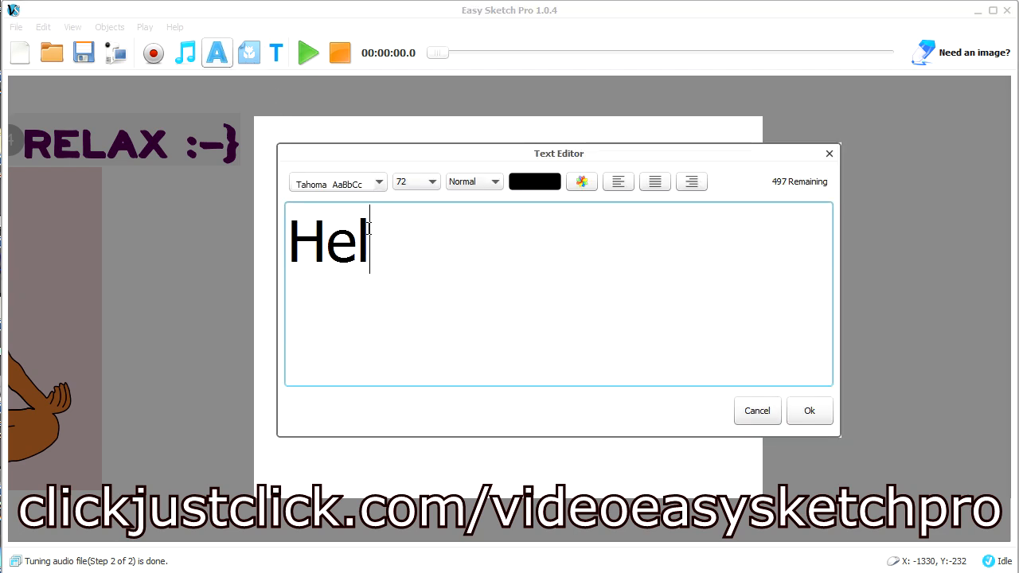
type("lo WOrld")
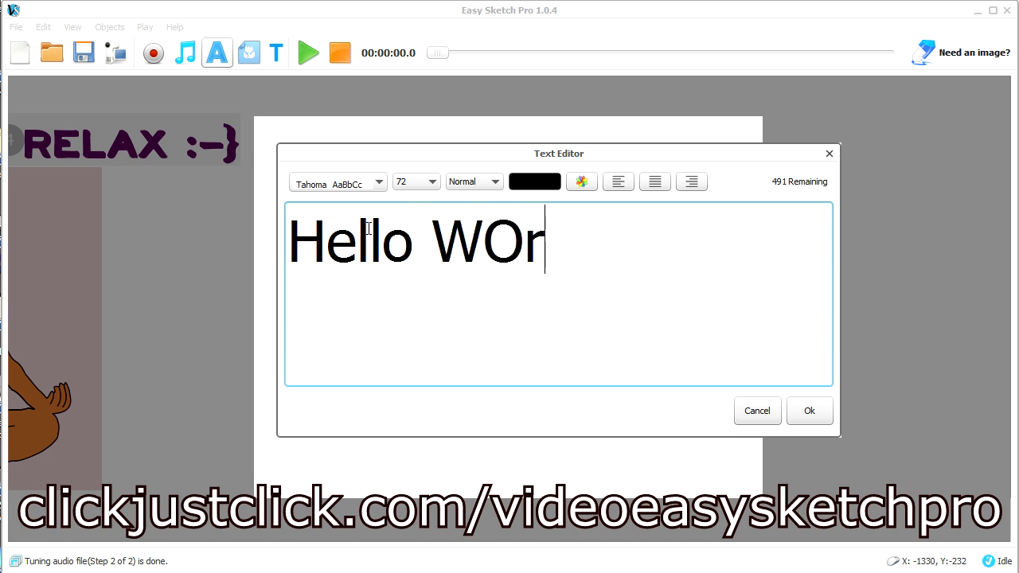
key("Left")
key("Left")
key("Left")
key("Left")
key("Delete")
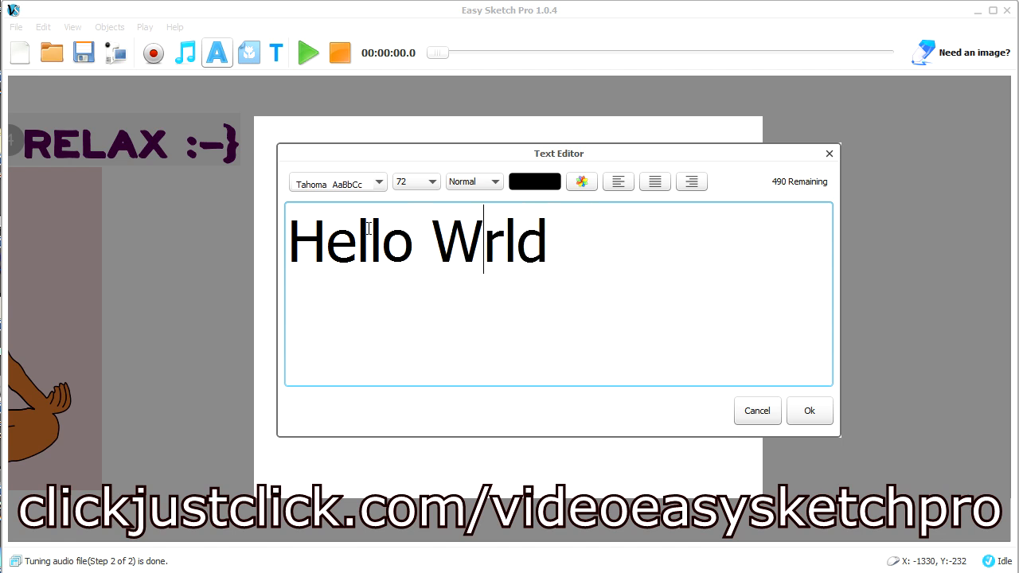
type("o")
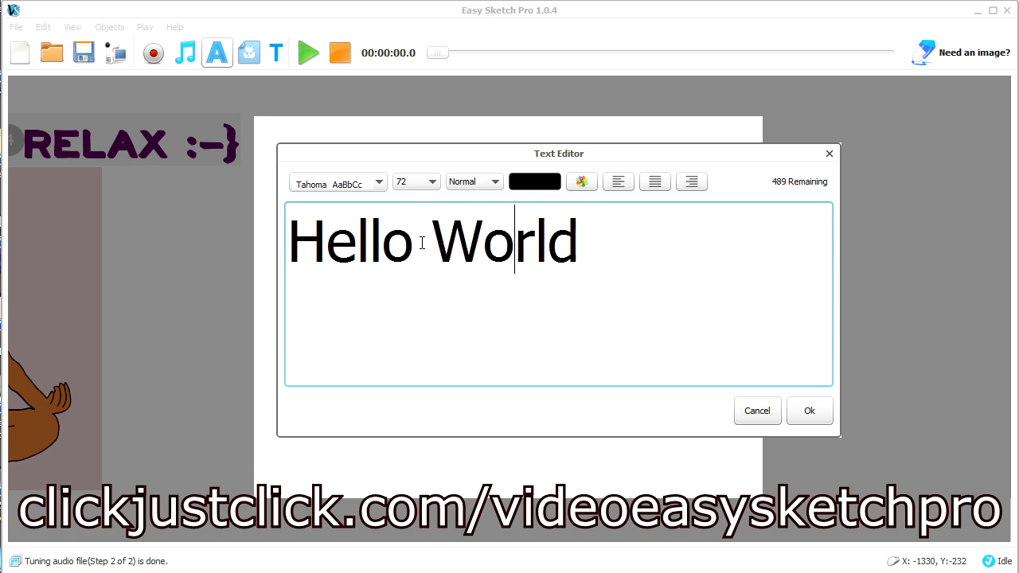
Set the font of the "Hello World" text to Source Sans Pro
left_click(380, 183)
scroll(379, 227, "up", 3)
scroll(379, 226, "up", 6)
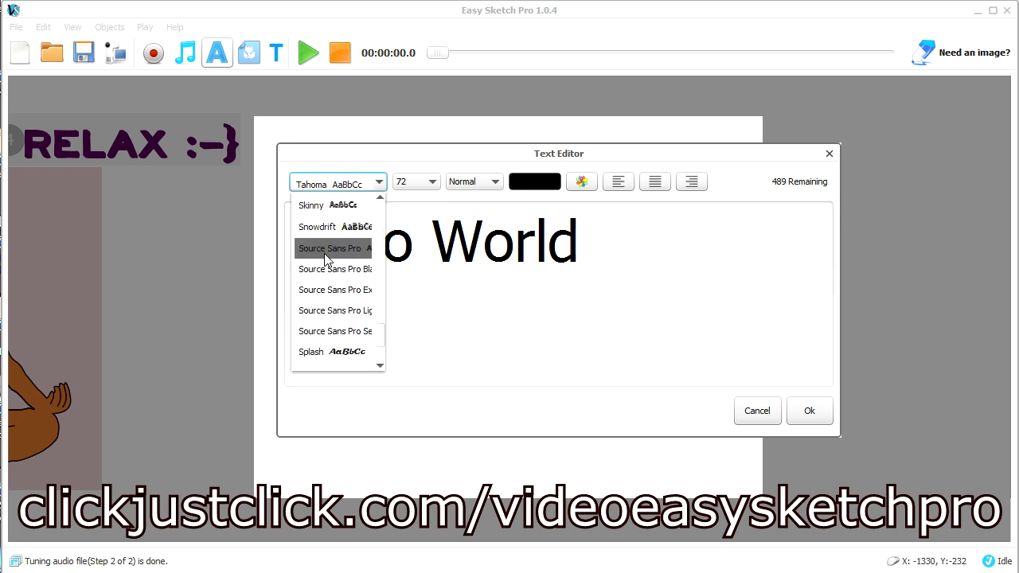
left_click(326, 250)
left_click_drag(586, 227, 186, 230)
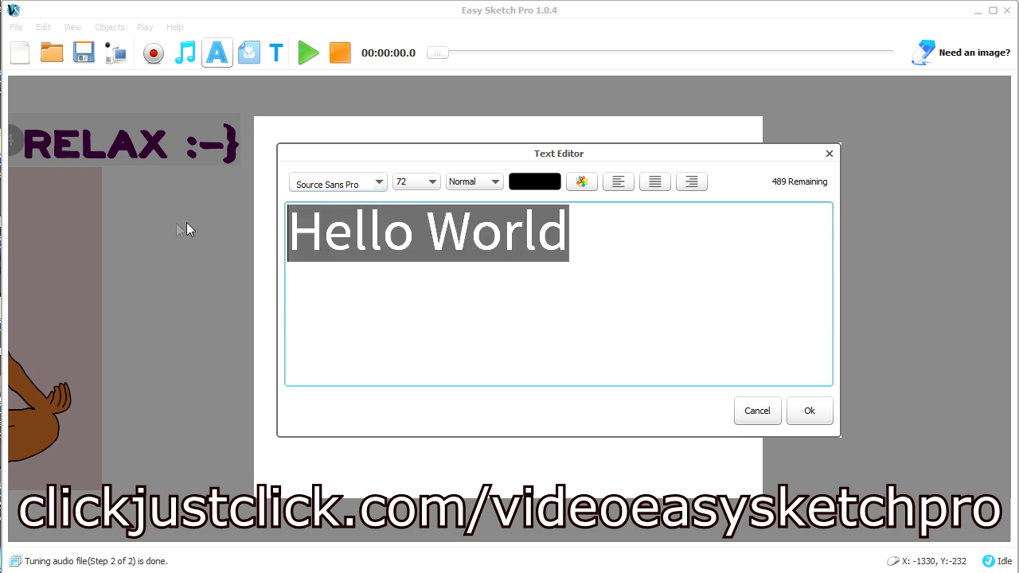
left_click(598, 210)
Colour the "Hello World" text red and place it on the canvas
left_click(582, 182)
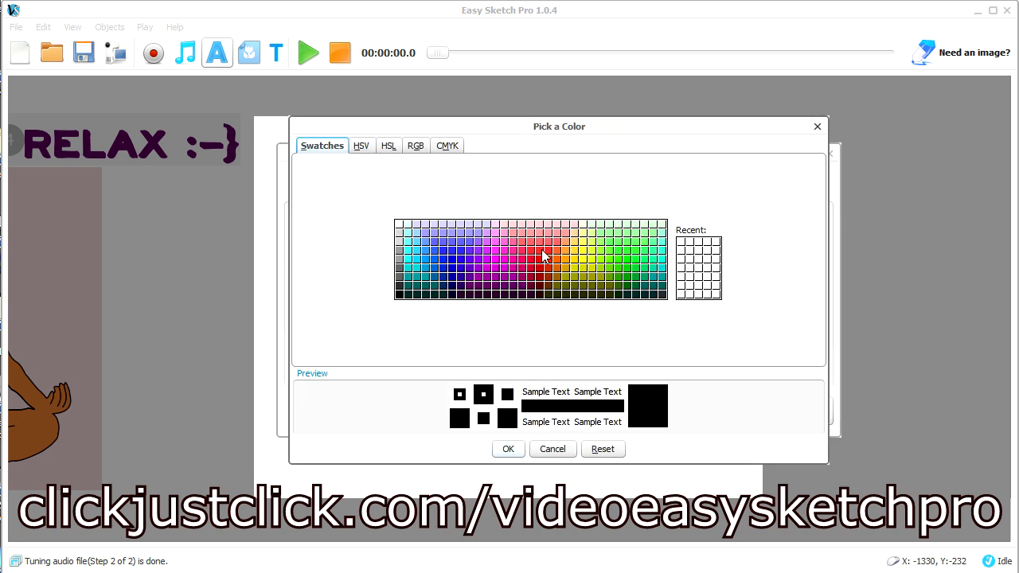
left_click(542, 253)
left_click(510, 449)
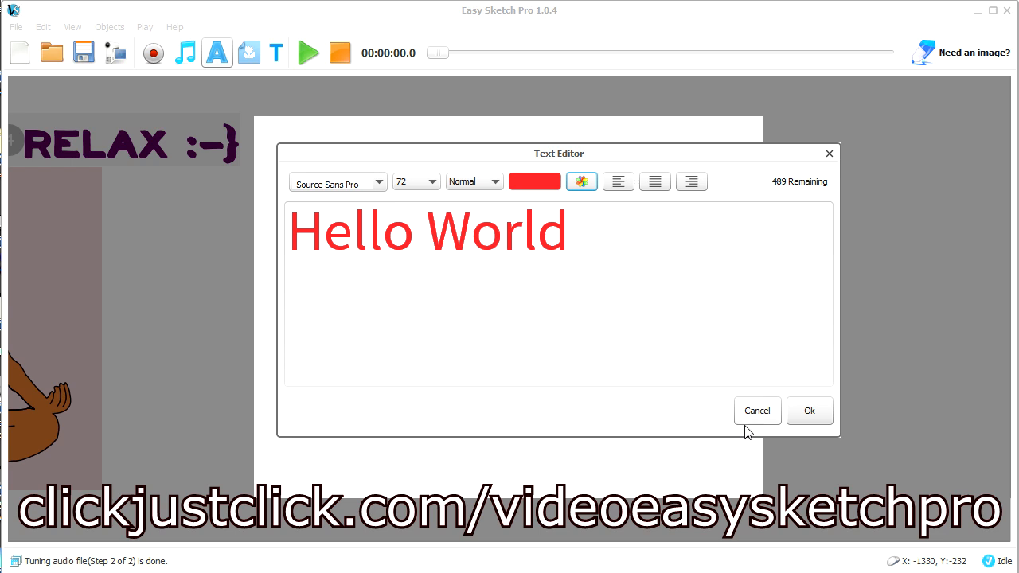
left_click(811, 411)
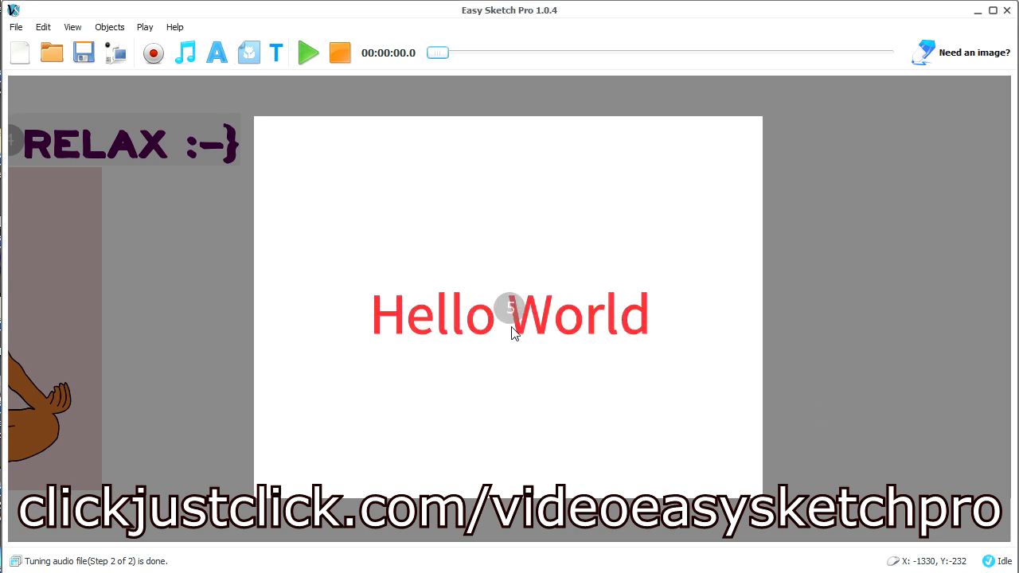
Move the "Hello World" text up near the top of the white frame and enlarge it to about three quarters of the frame's width
left_click(470, 322)
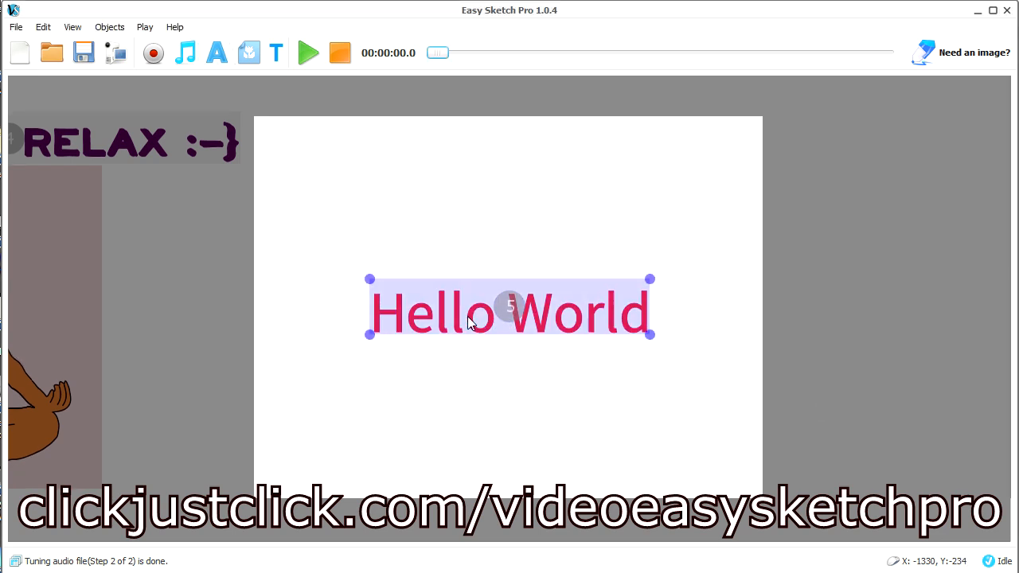
left_click_drag(474, 331, 471, 177)
left_click_drag(652, 194, 703, 198)
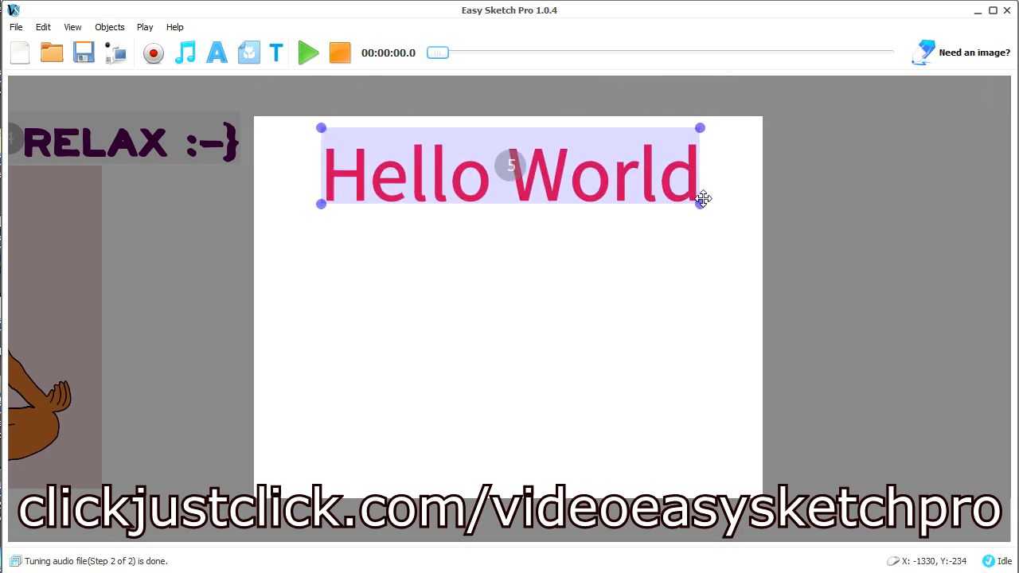
Nudge the "Hello World" text slightly downward and adjust its drawing and pause timing in the effects options
mouse_move(608, 163)
left_mouse_down()
mouse_move(618, 200)
mouse_move(631, 172)
mouse_move(610, 166)
left_mouse_up()
left_click(623, 279)
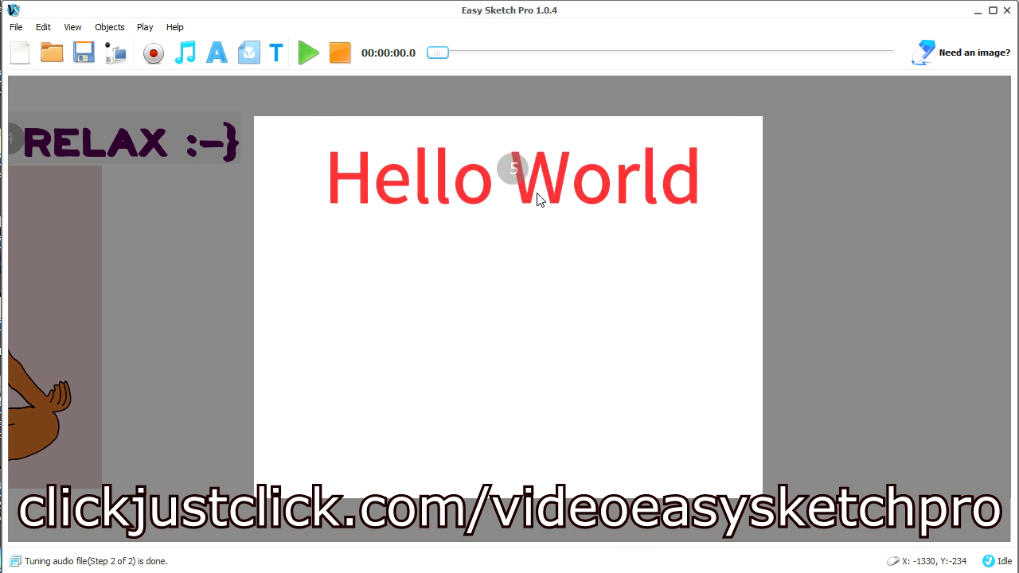
left_click(461, 196)
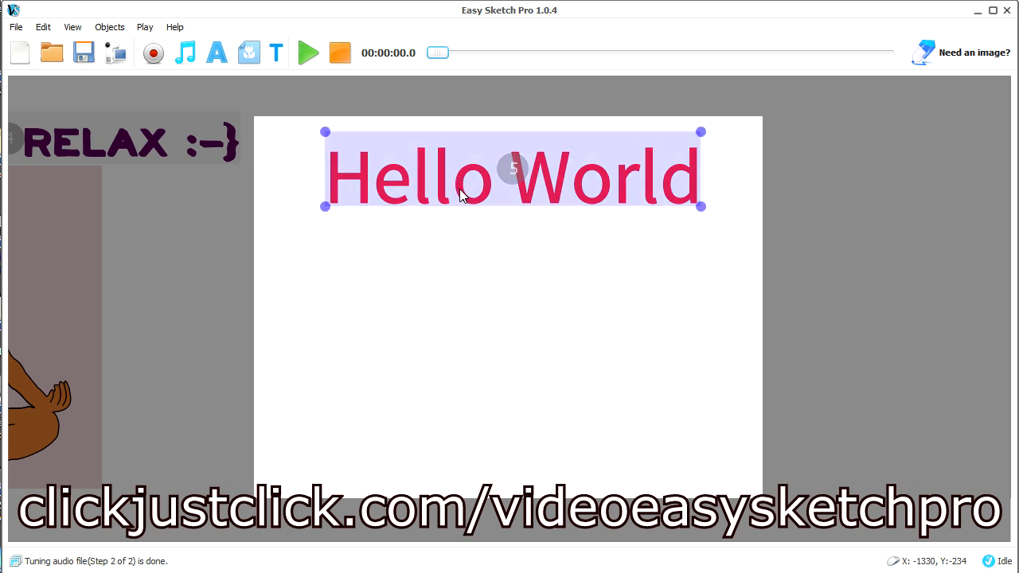
right_click(460, 188)
left_click(525, 453)
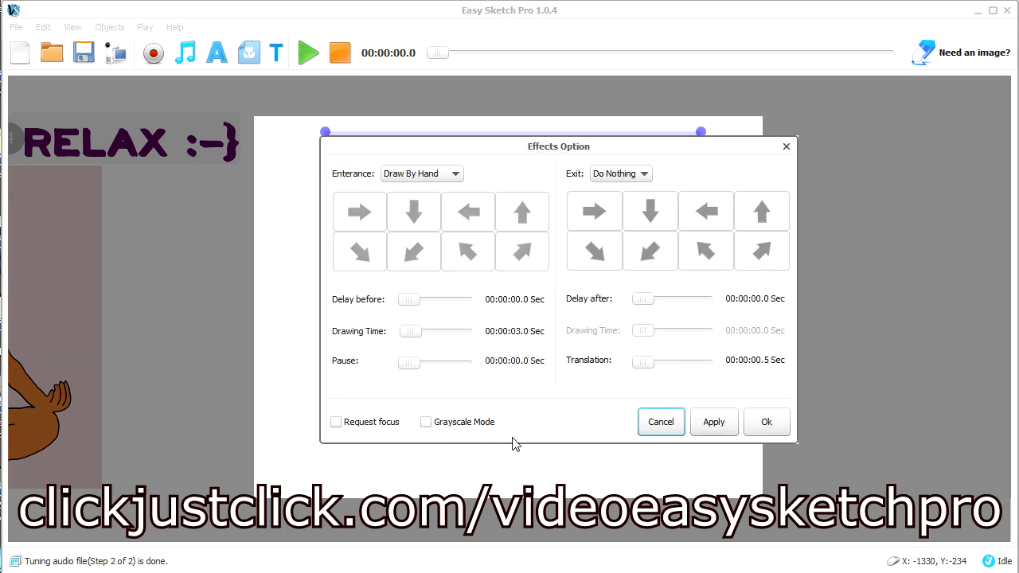
left_click(413, 333)
left_click_drag(411, 368, 412, 373)
left_click(721, 420)
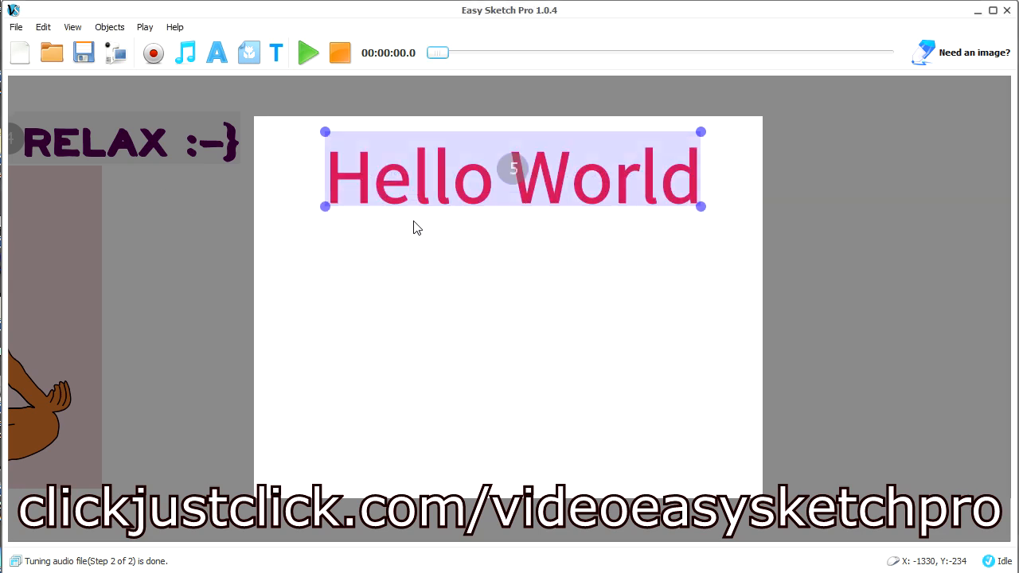
Select the "Hello World" scene in the timeline and play the video from there
left_click(277, 53)
left_click_drag(507, 171, 6, 157)
left_click(223, 273)
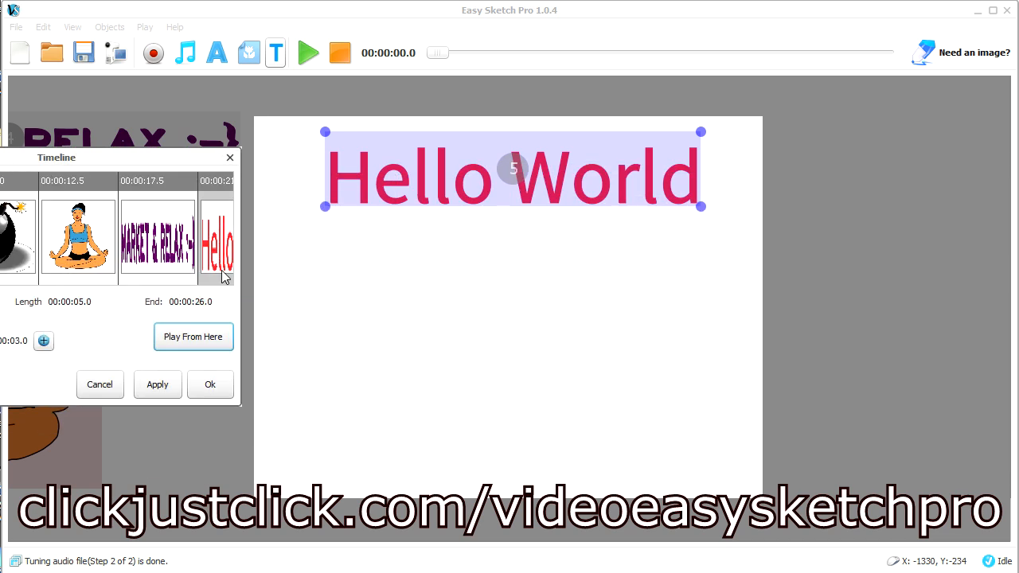
left_click(214, 350)
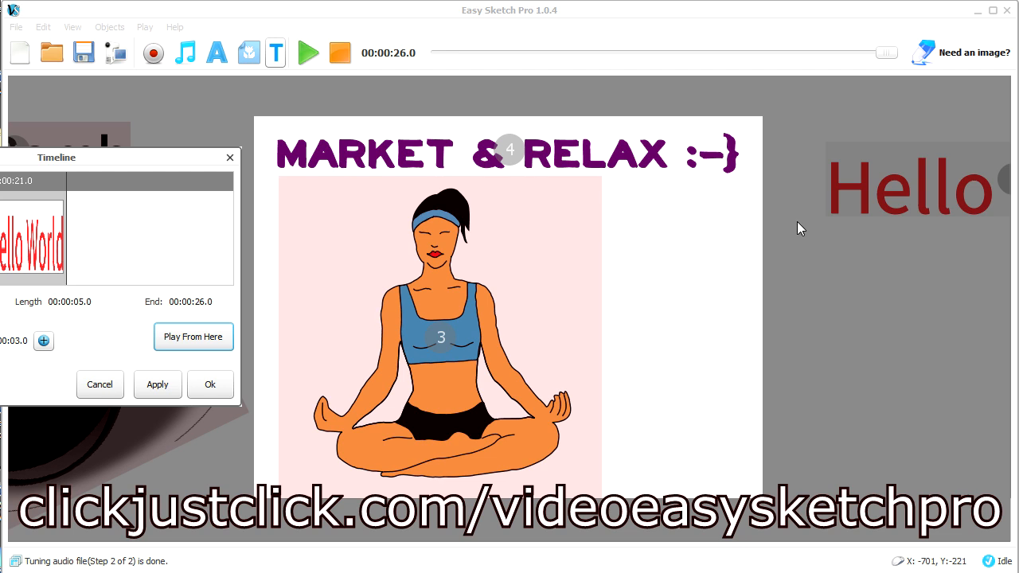
Enable Request Focus for the "Hello World" text
right_click(414, 180)
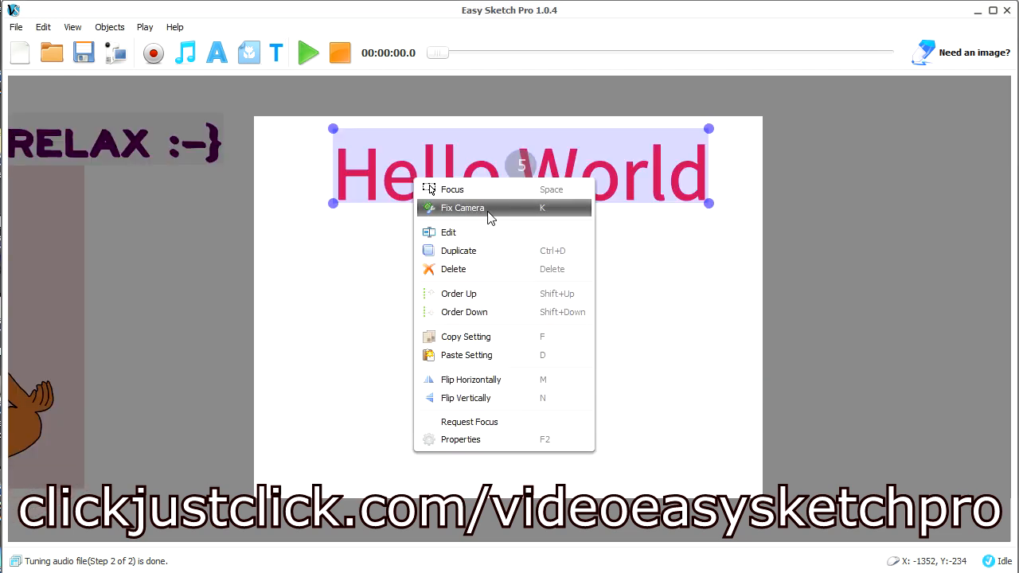
left_click(413, 197)
right_click(426, 185)
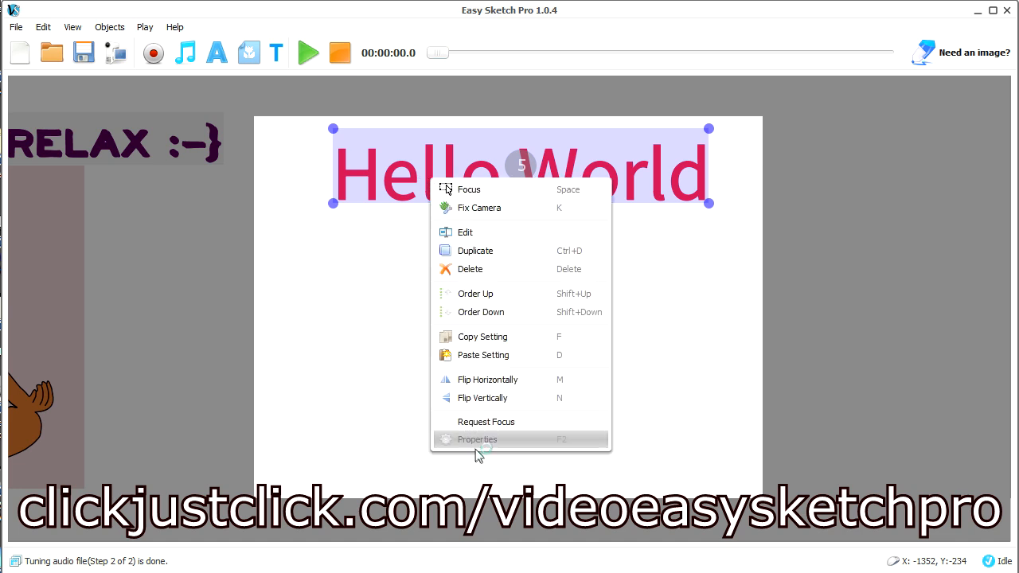
left_click(487, 423)
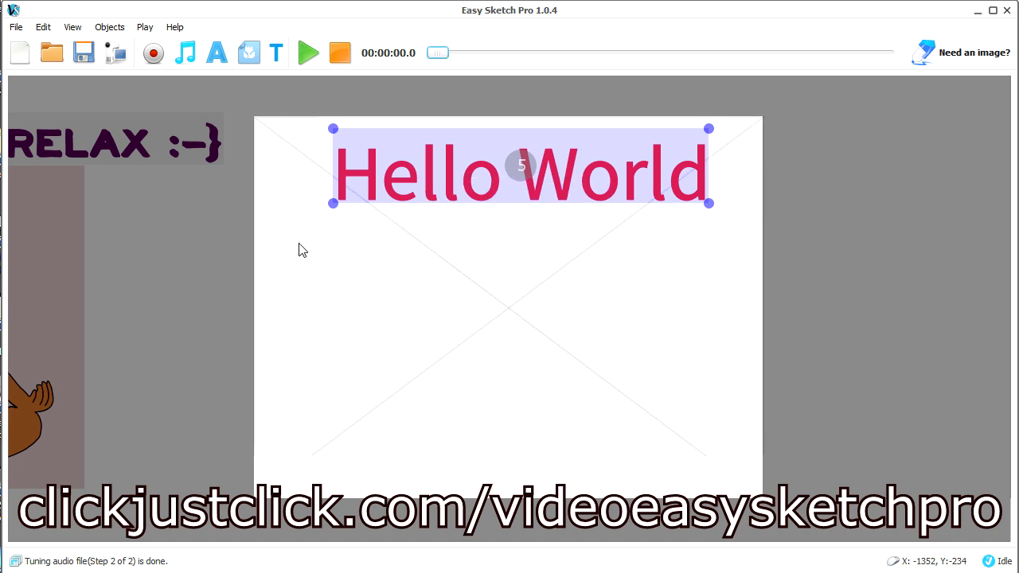
Replay the video from the "Hello World" scene to check the camera focus, and close the timeline
left_click(276, 53)
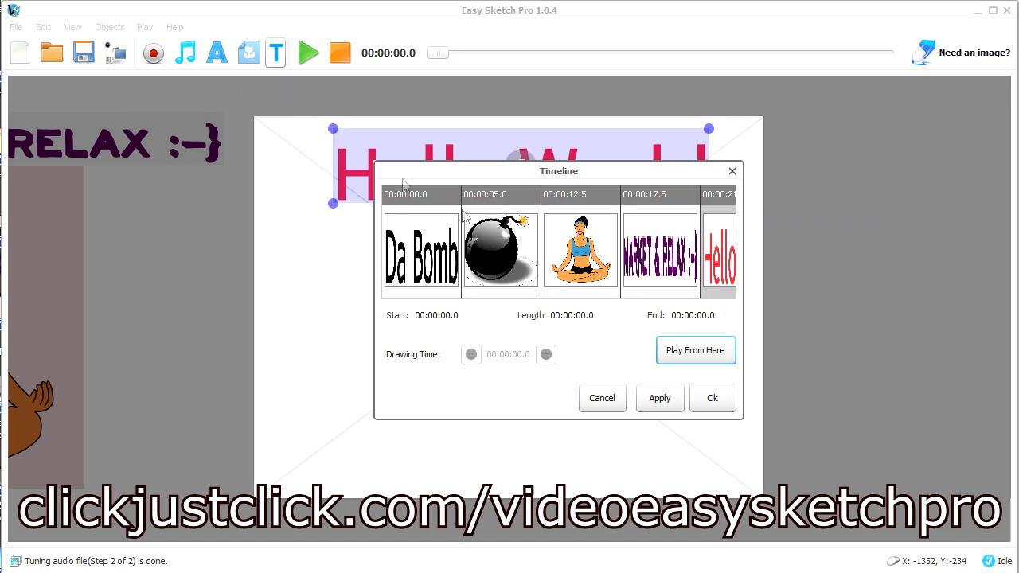
left_click_drag(508, 180, 17, 165)
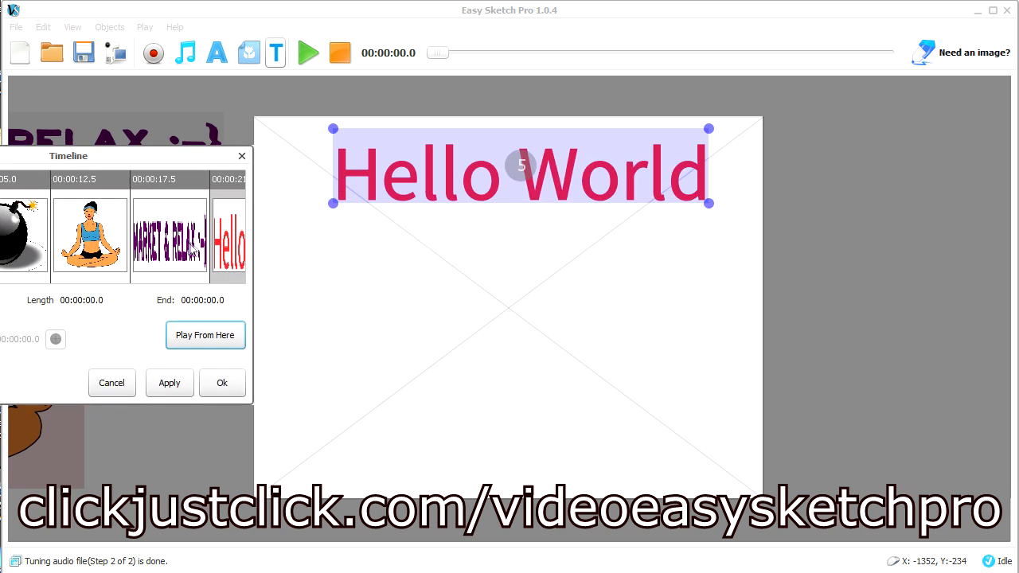
left_click(222, 335)
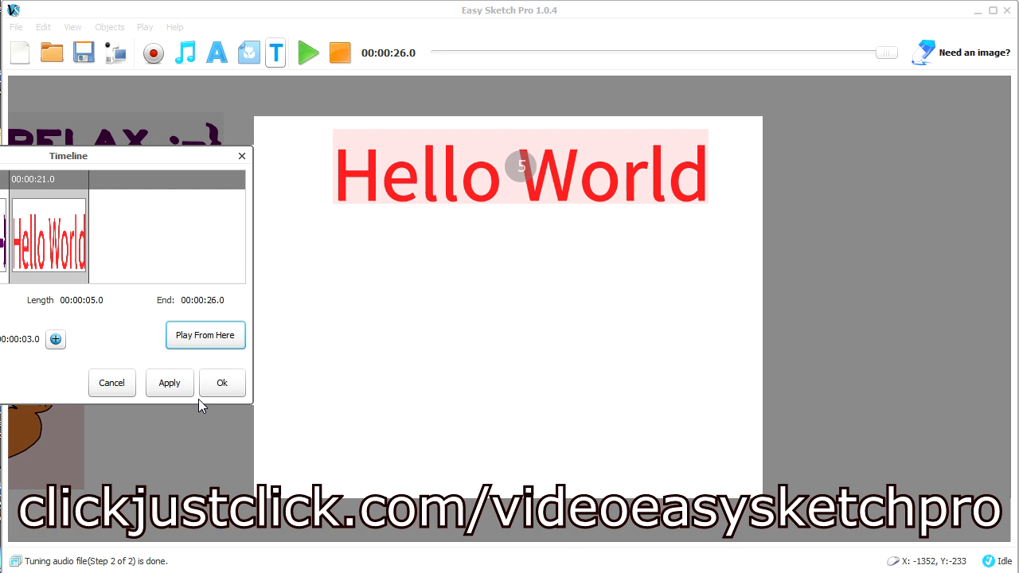
left_click(116, 384)
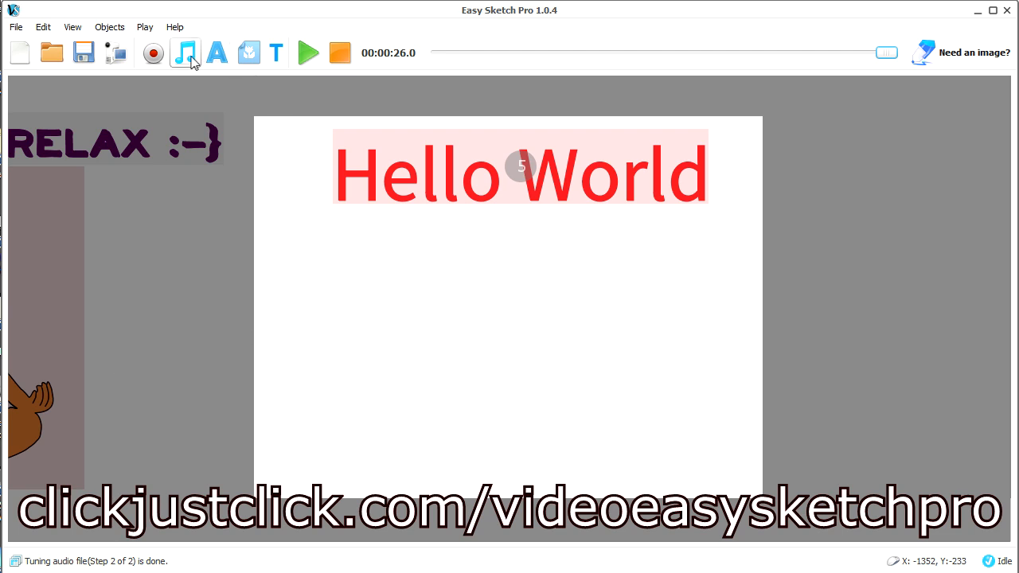
Browse the image library's Everyday, Office, Social Media, Sports and Weather categories
left_click(247, 54)
left_click(344, 191)
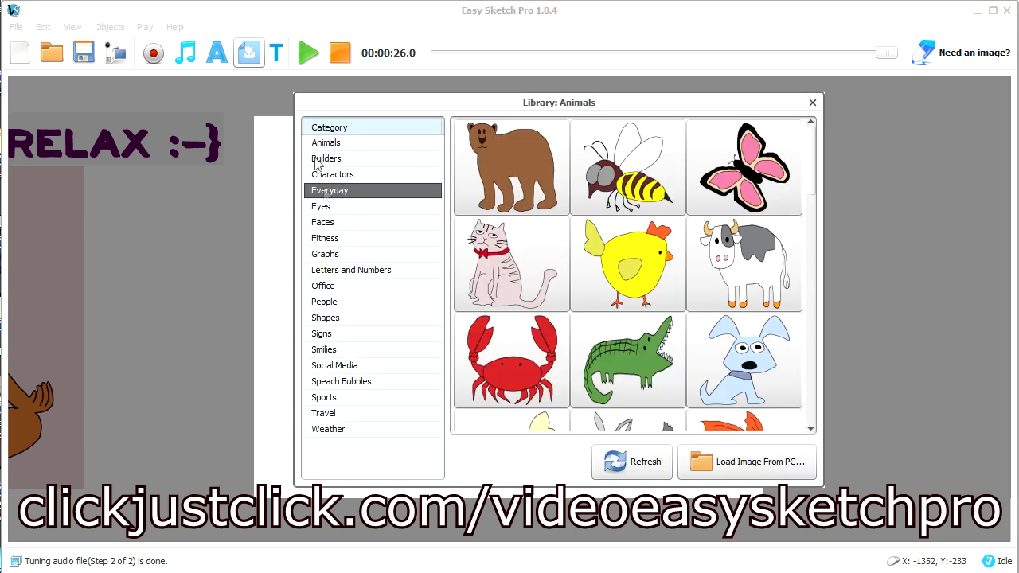
left_click(336, 288)
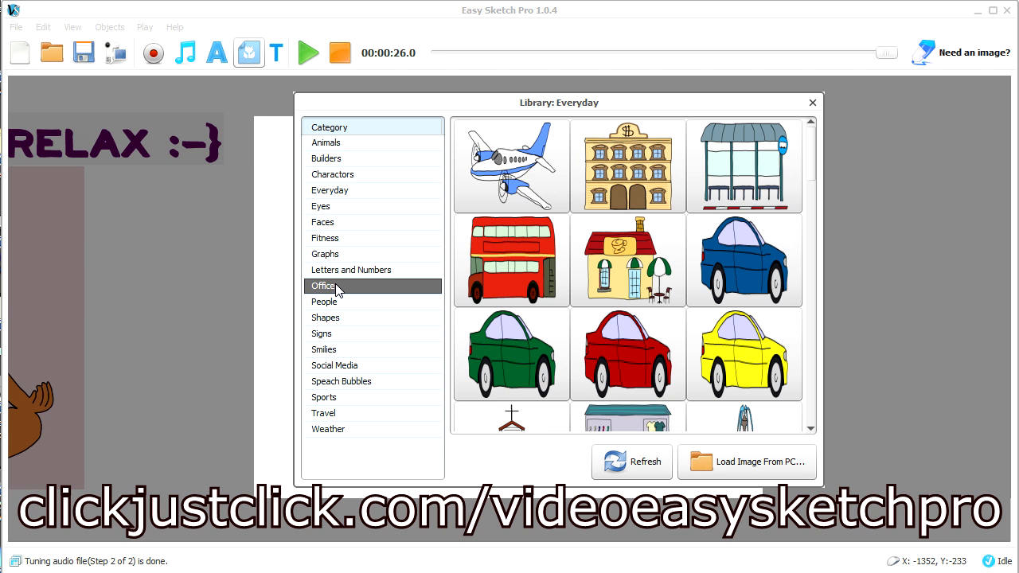
left_click(351, 366)
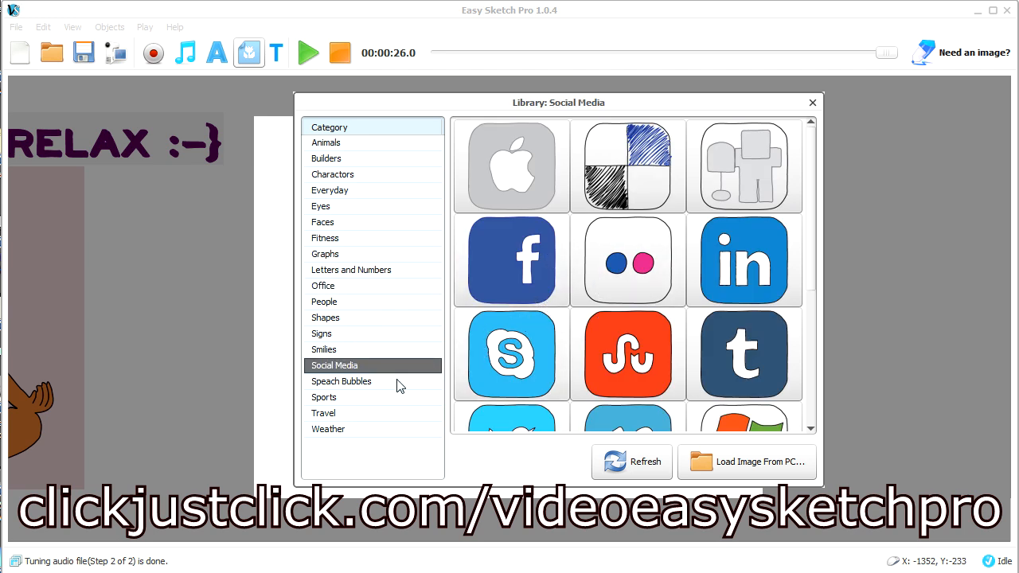
left_click(355, 398)
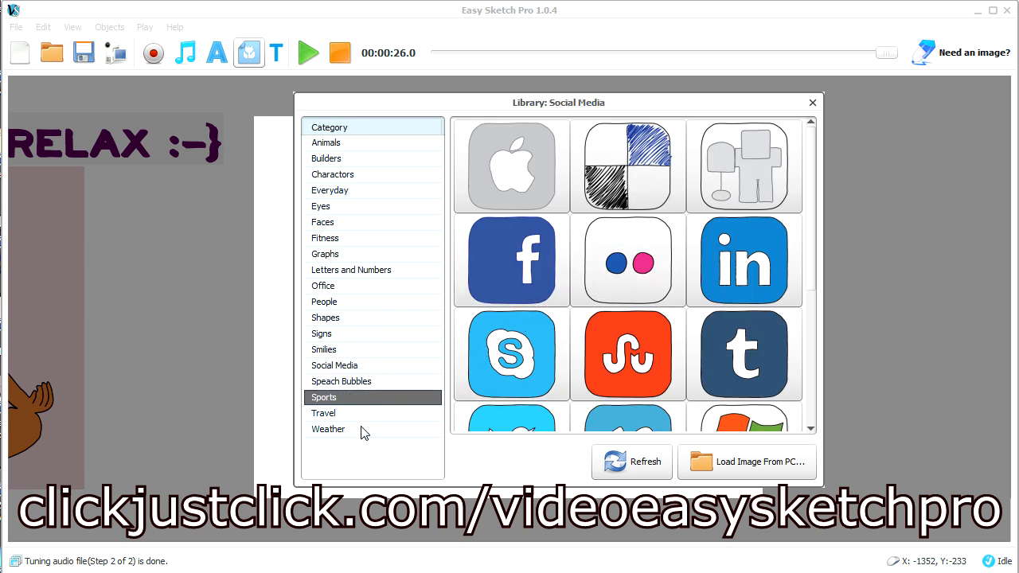
left_click(329, 399)
left_click(338, 433)
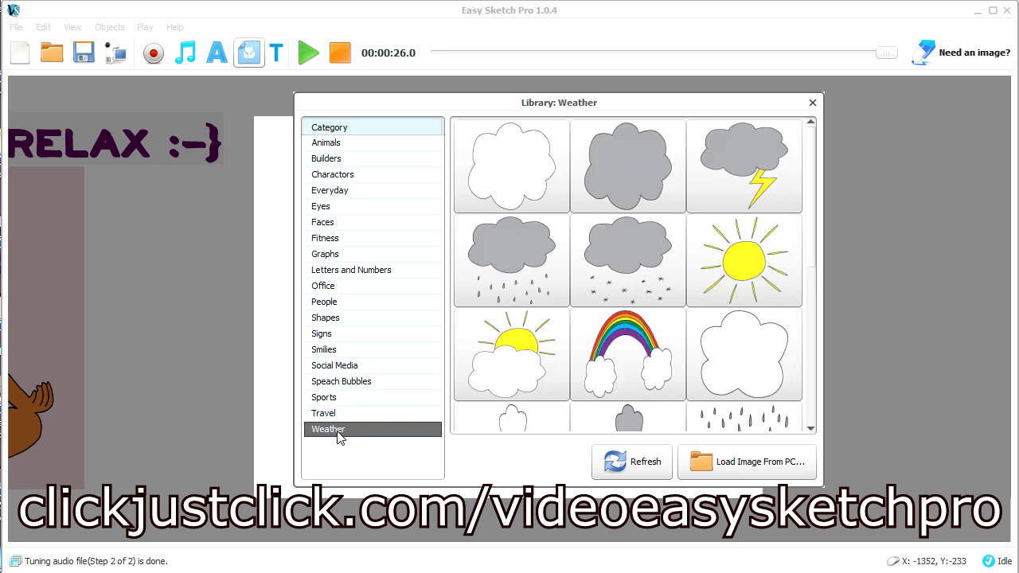
Load cash_collage.png from the computer's pb_images folder into the Picture Importer
left_click(701, 466)
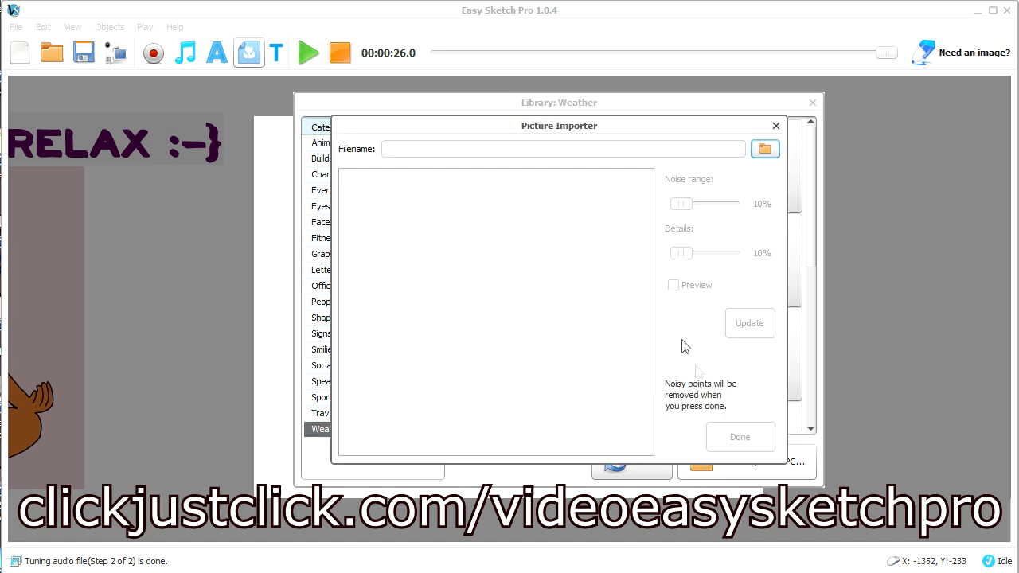
left_click(765, 151)
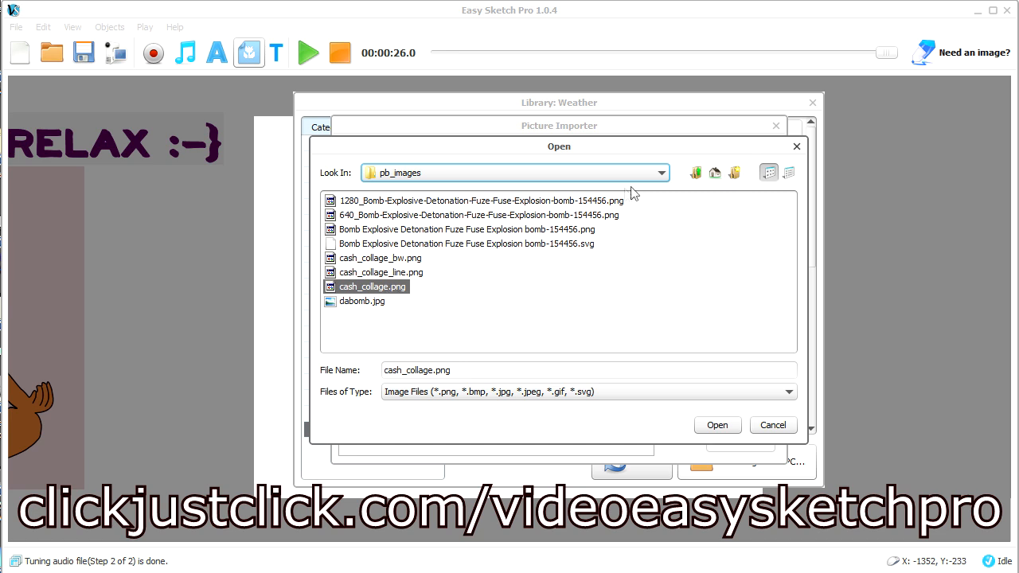
left_click(387, 273)
left_click(384, 288)
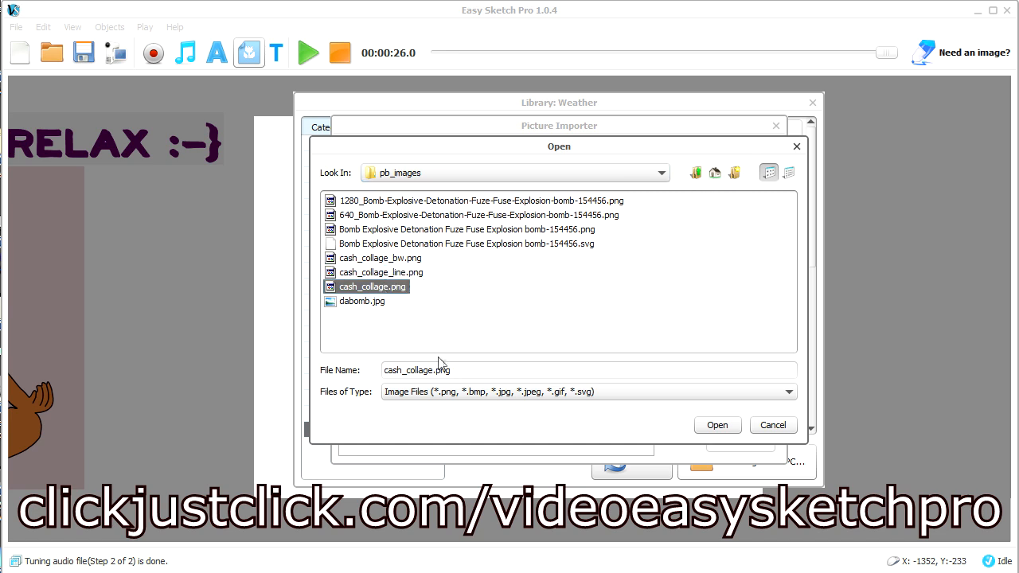
left_click(717, 425)
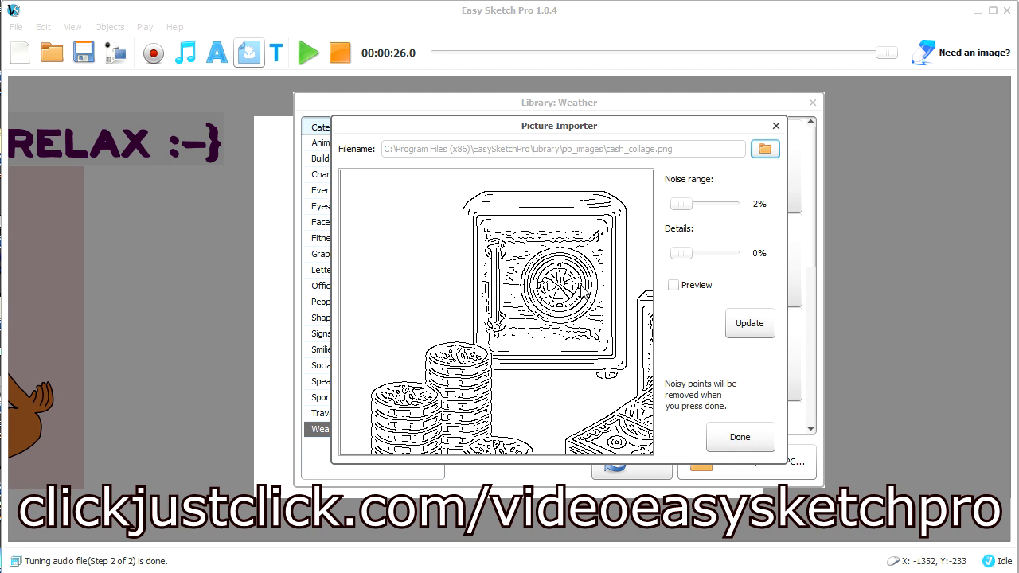
Set the Details of the cash collage outline to 59% and turn on its preview
mouse_move(587, 282)
left_mouse_down()
mouse_move(474, 264)
mouse_move(592, 292)
mouse_move(582, 291)
left_mouse_up()
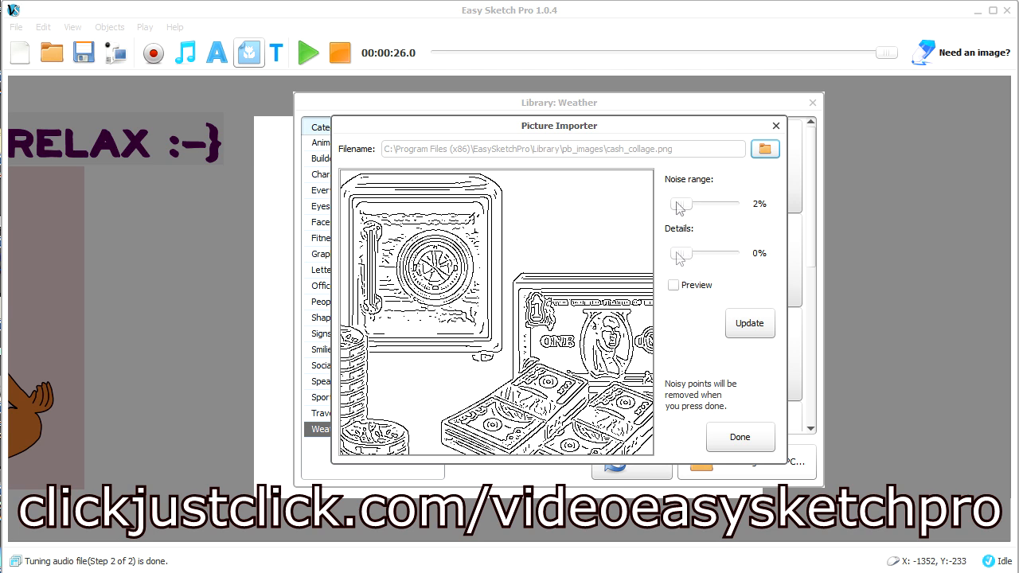
left_click_drag(682, 260, 714, 264)
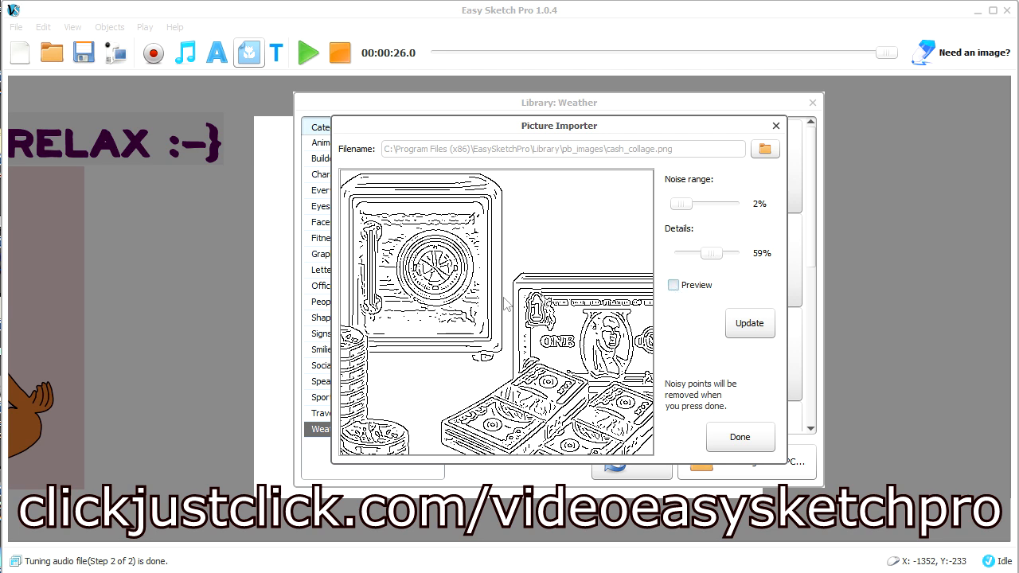
left_click(672, 285)
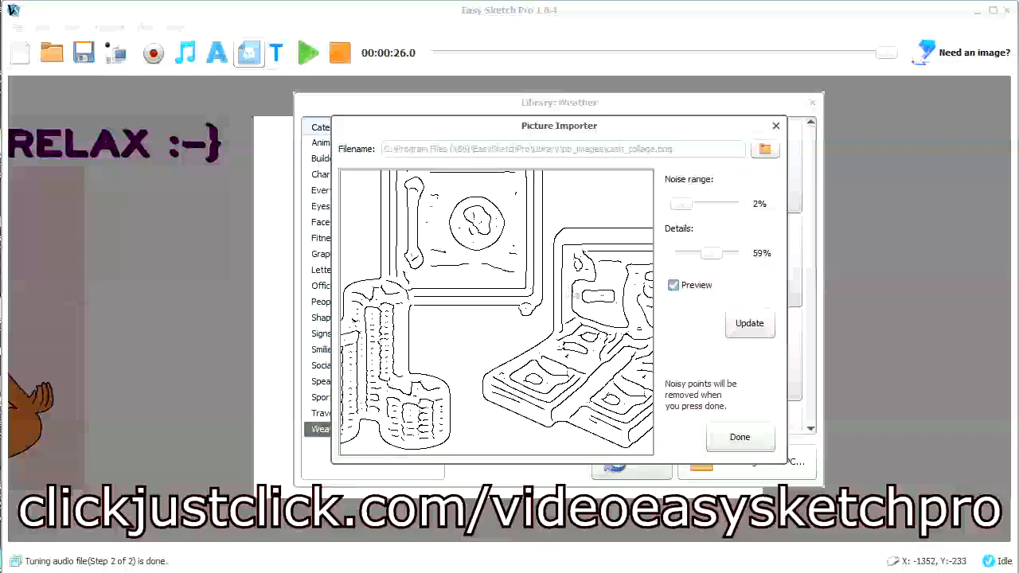
left_click_drag(573, 296, 577, 339)
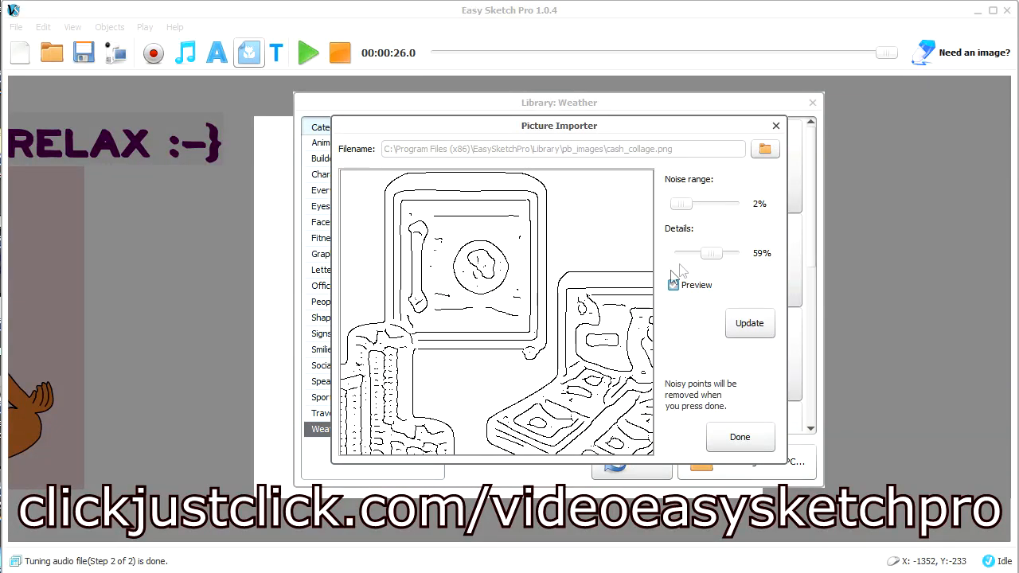
Try a Details value of 73% and examine the coin stacks in the outline preview
left_click_drag(713, 254, 715, 255)
left_click_drag(702, 256, 709, 267)
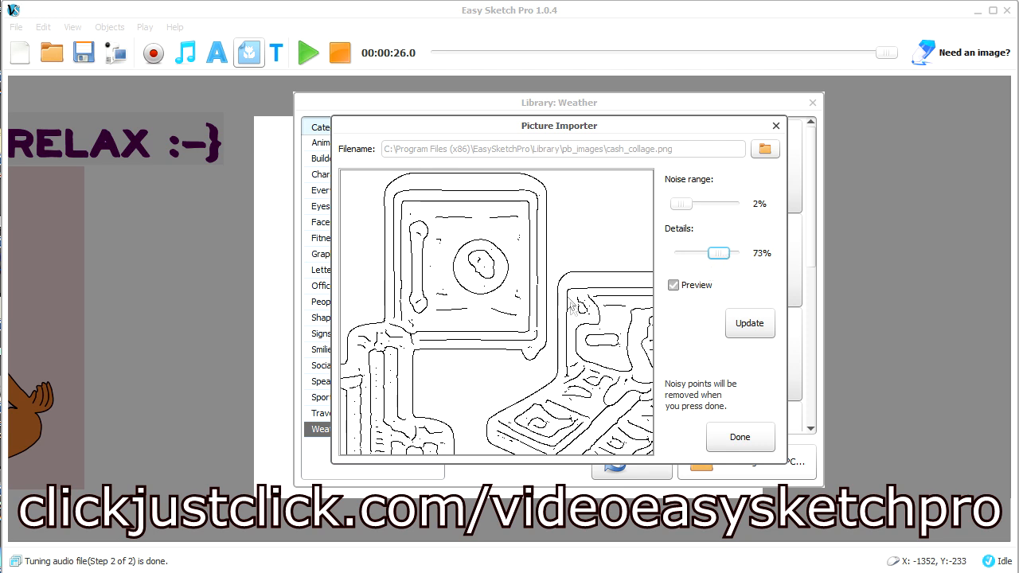
mouse_move(426, 364)
left_mouse_down()
mouse_move(450, 310)
mouse_move(488, 285)
left_mouse_up()
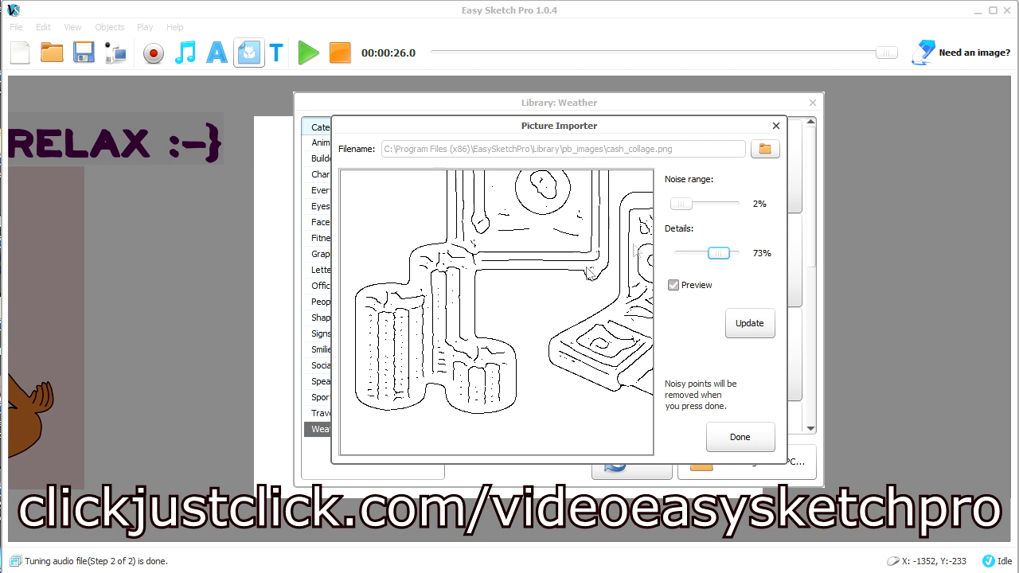
Set the Noise range to 25% with Details at 59%, update the outline, and import the cash collage onto the canvas
left_click(682, 206)
left_click(700, 205)
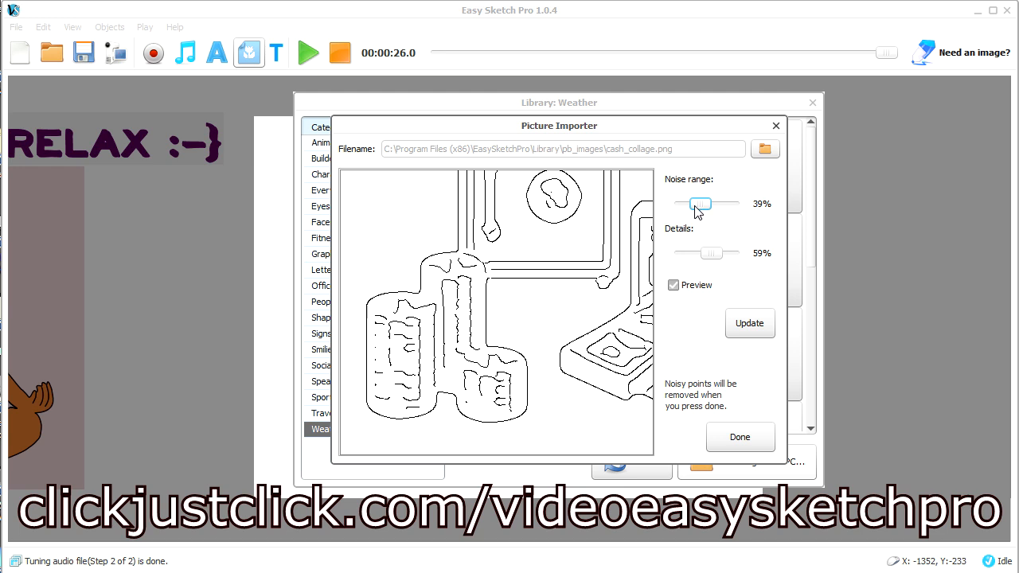
scroll(700, 211, "down", 1)
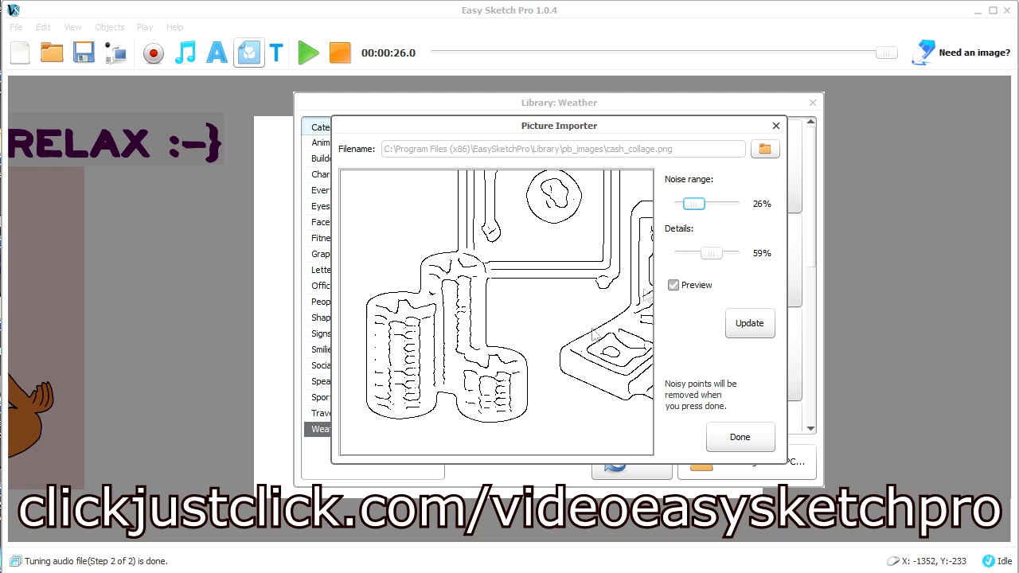
left_click_drag(523, 345, 521, 413)
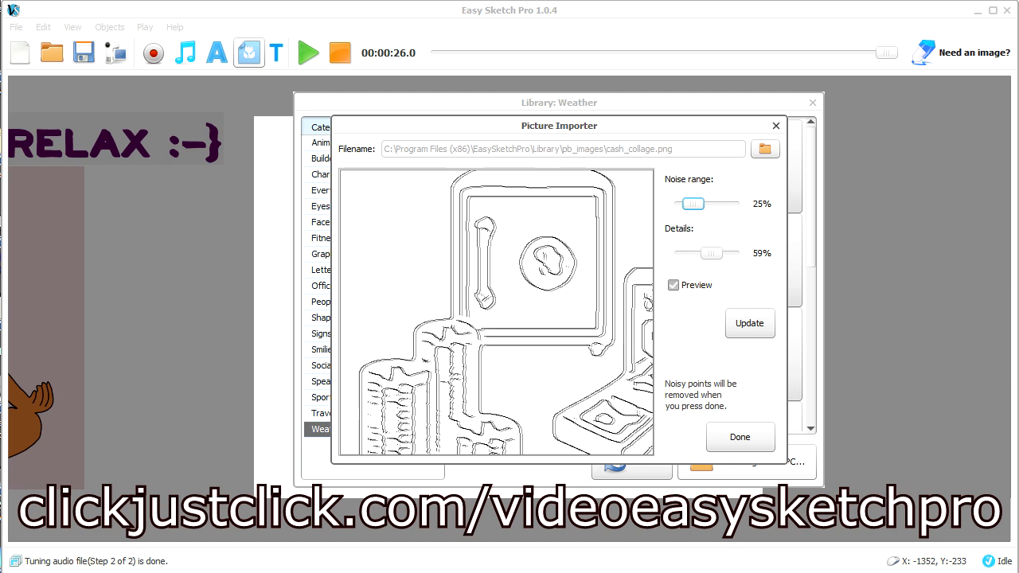
left_click(748, 325)
left_click(753, 437)
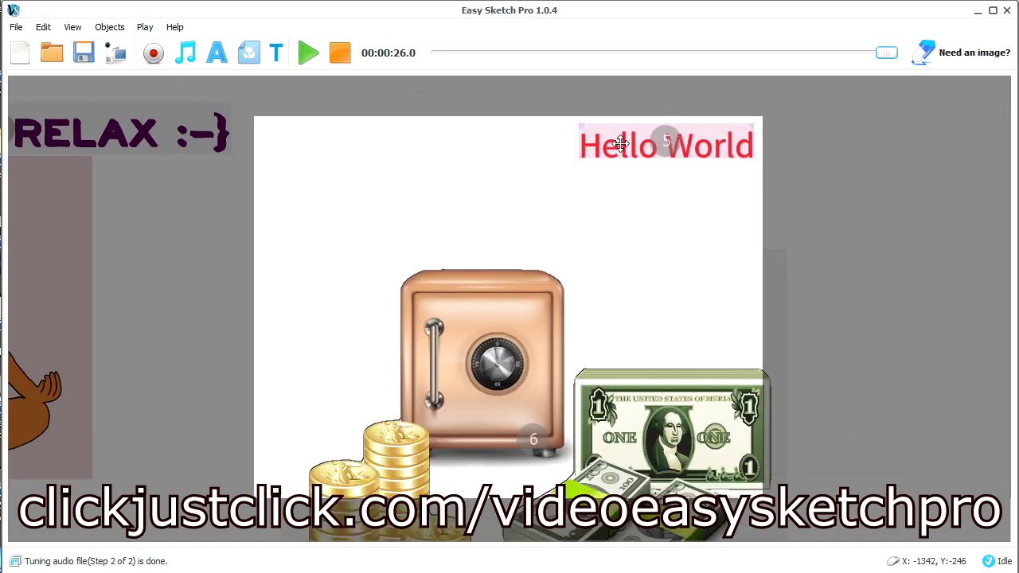
Edit the "Hello World" text above the cash collage so that it reads "& Profit"
left_click(620, 144)
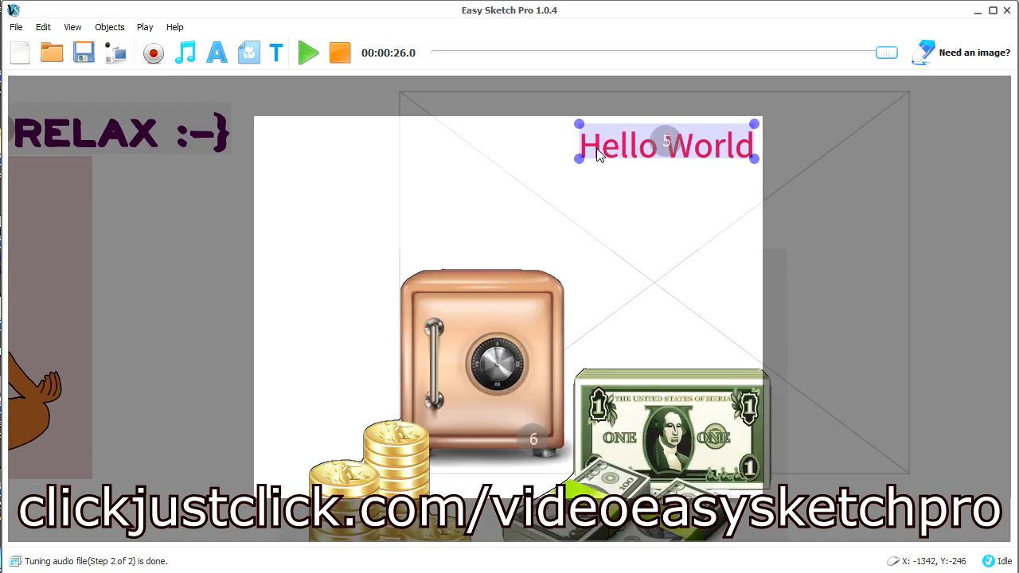
right_click(599, 153)
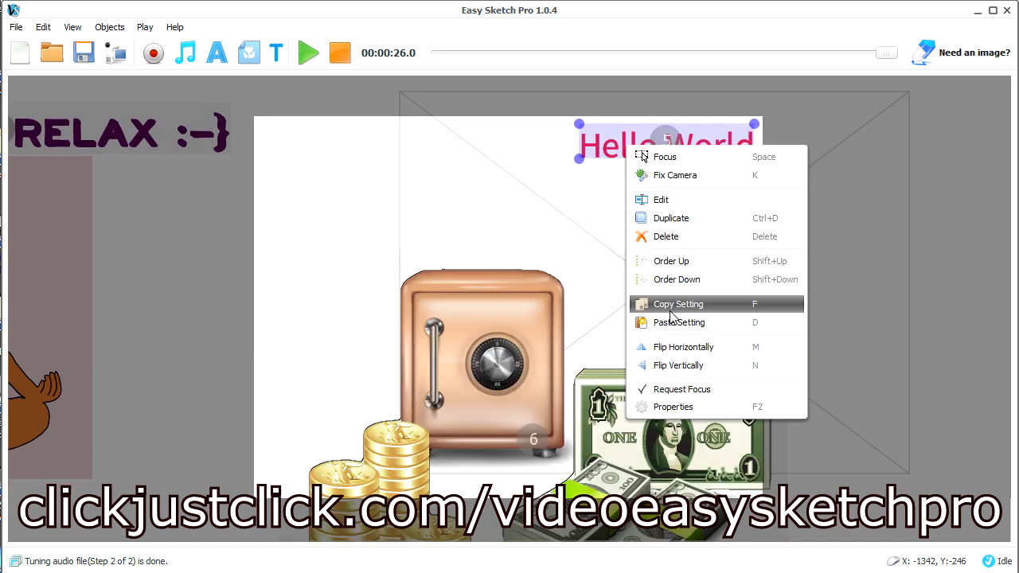
left_click(681, 199)
left_click_drag(603, 246, 286, 239)
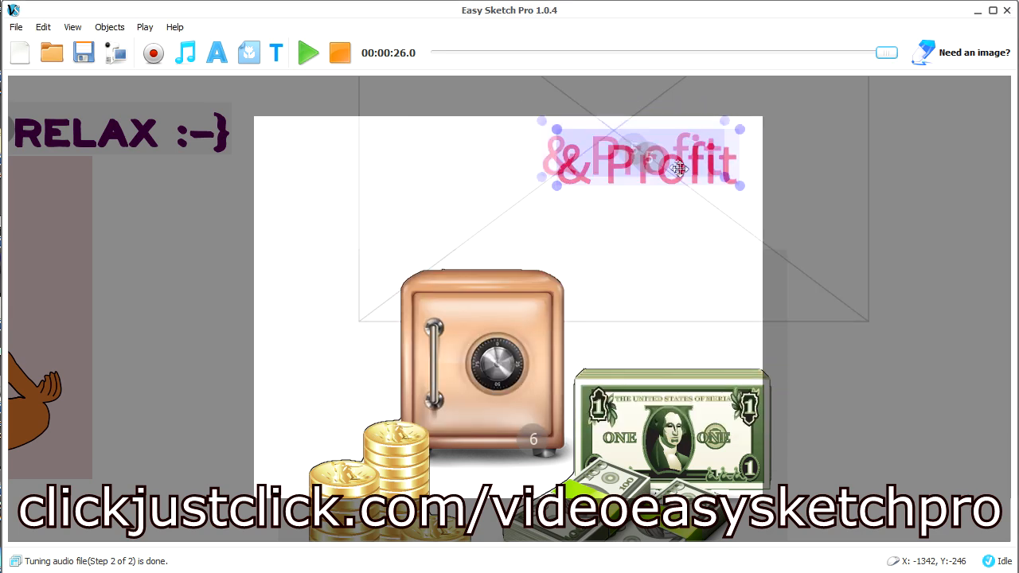
Move the cash collage up into the white frame beside the & Profit text and apply Fix Camera to it
left_click(528, 320)
left_click_drag(528, 319, 511, 213)
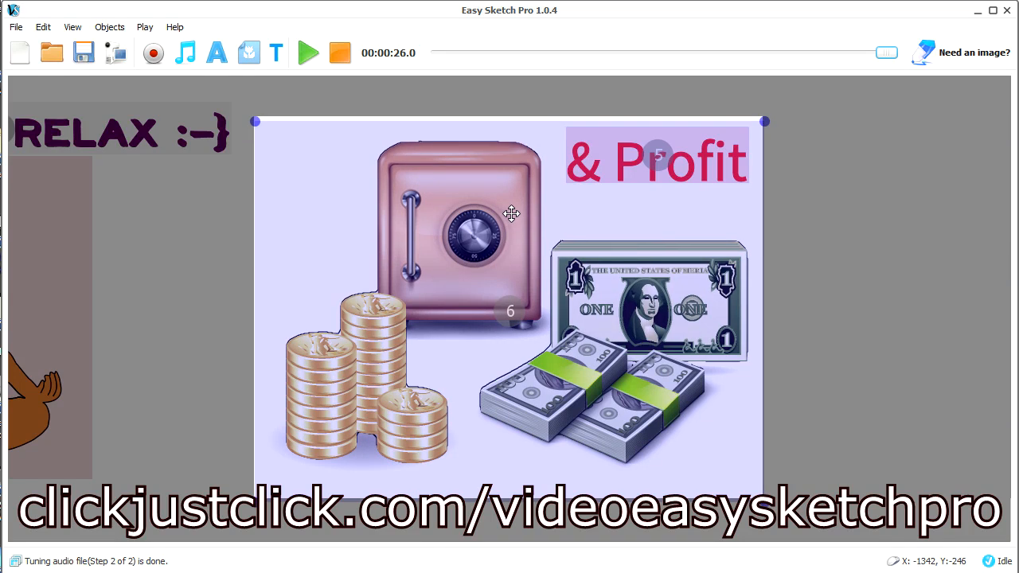
right_click(485, 251)
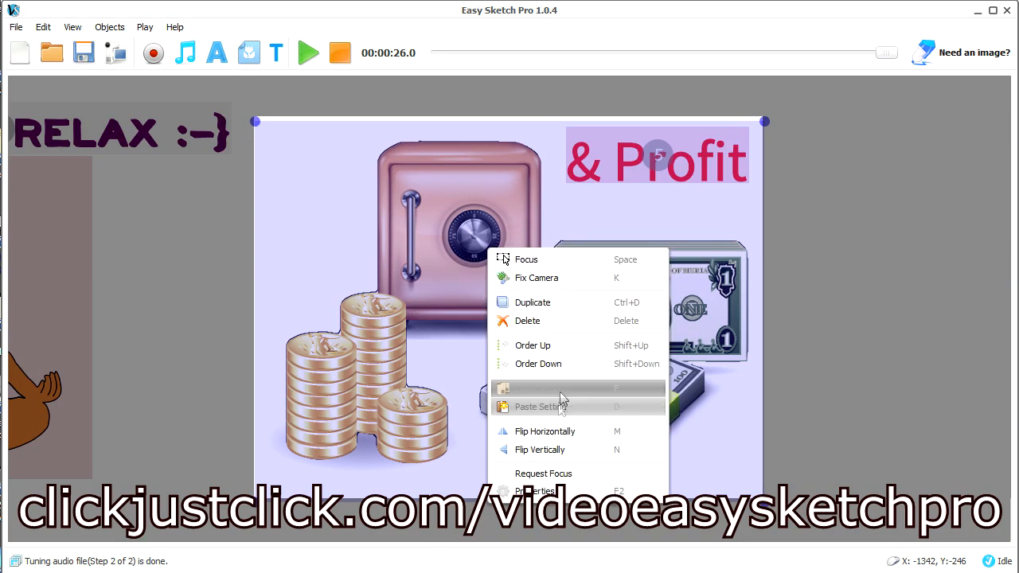
left_click(555, 280)
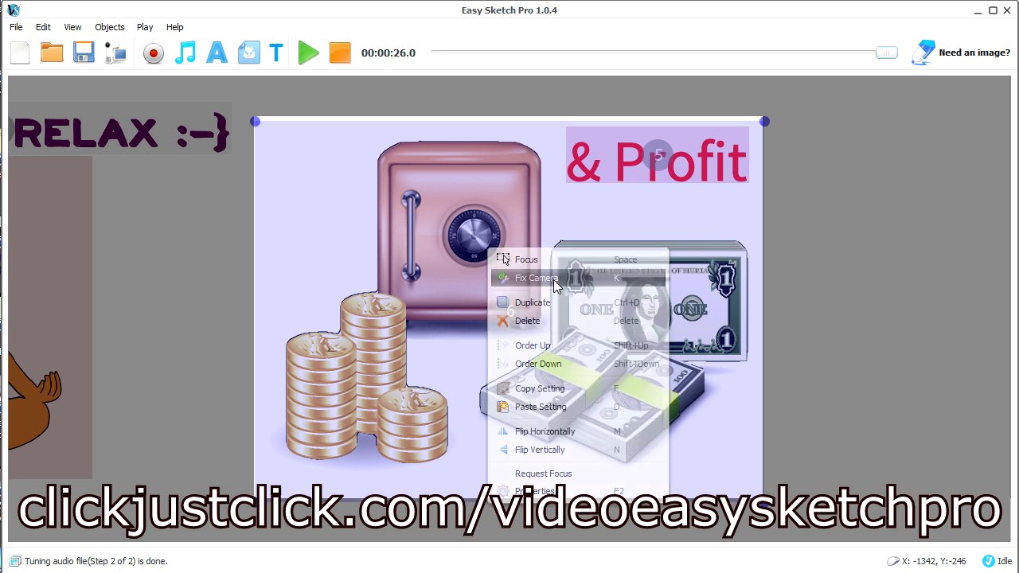
Turn on Request Focus for the cash collage, then deselect it
right_click(469, 284)
left_click(512, 526)
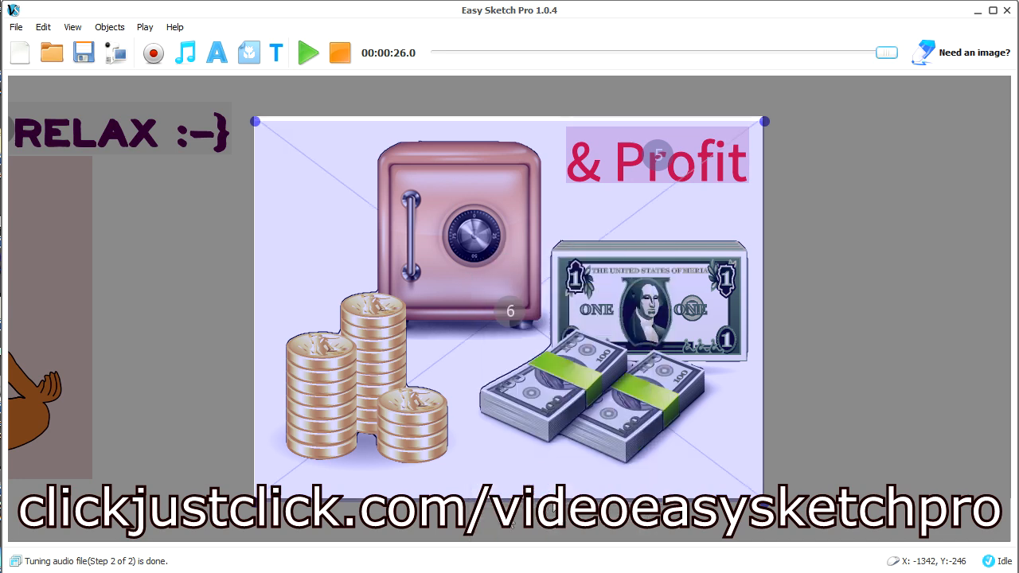
left_click(855, 355)
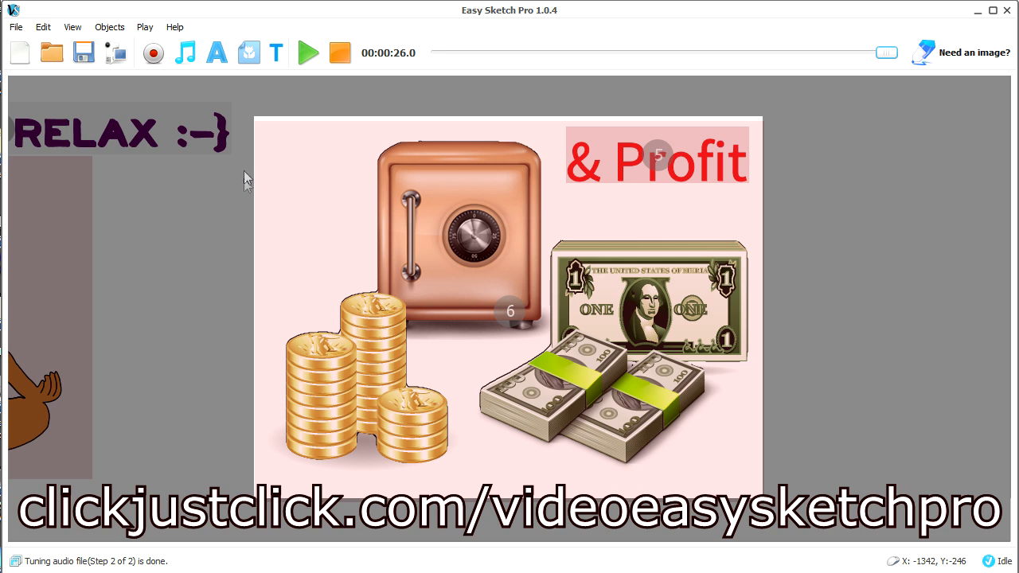
Open the timeline, move it clear of the canvas, and preview the video from the meditating woman
left_click(276, 53)
left_click_drag(523, 185, 88, 164)
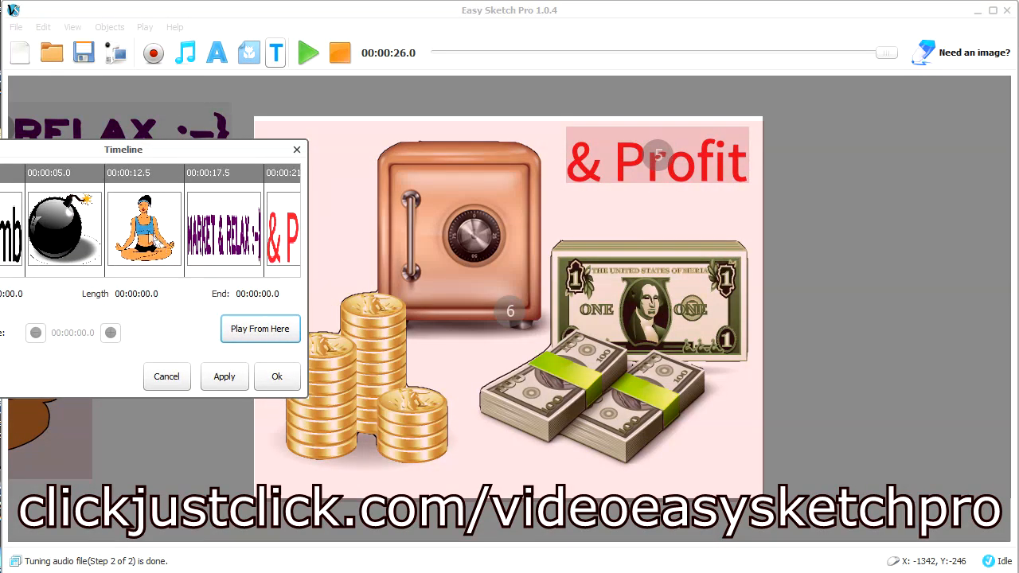
left_click(150, 232)
left_click(259, 337)
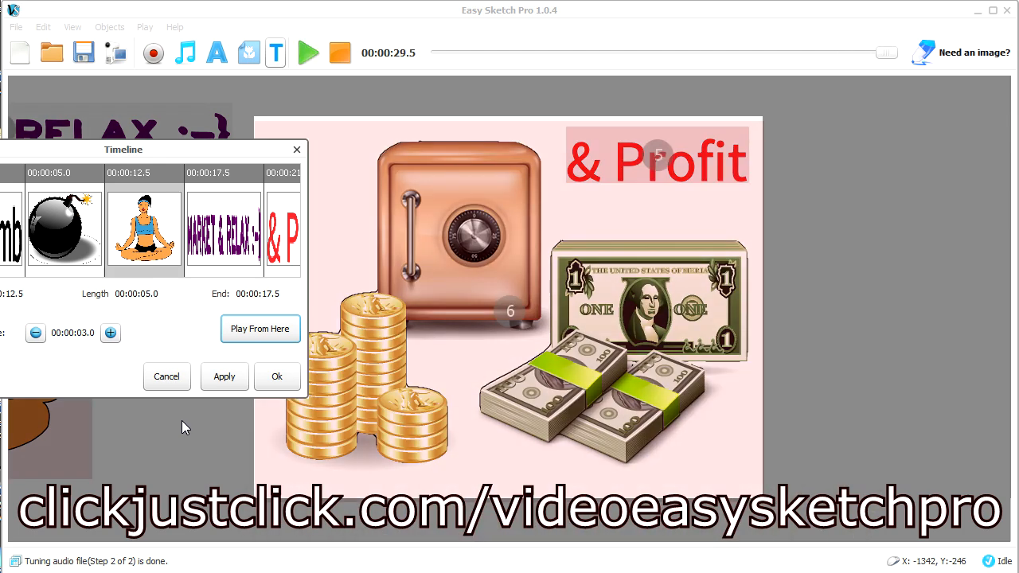
Preview the video from the MARKET & RELAX text, accept the timeline, and stop playback
left_click(217, 239)
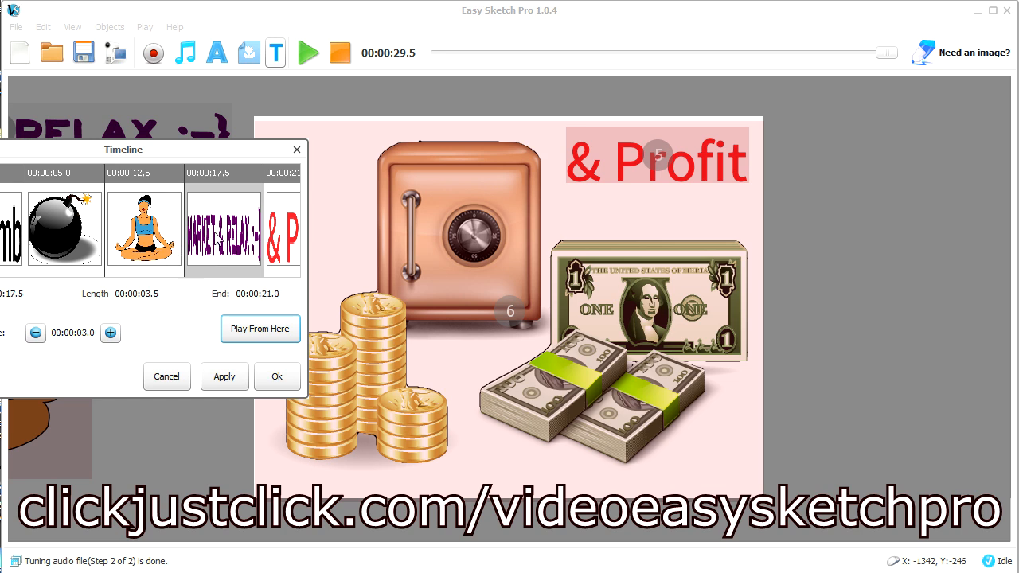
left_click(274, 329)
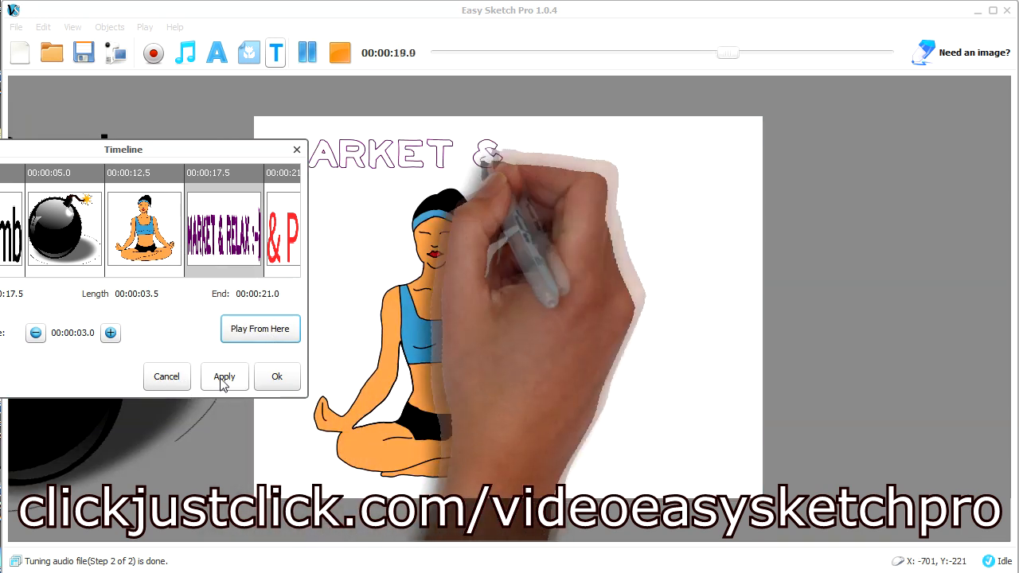
left_click(222, 385)
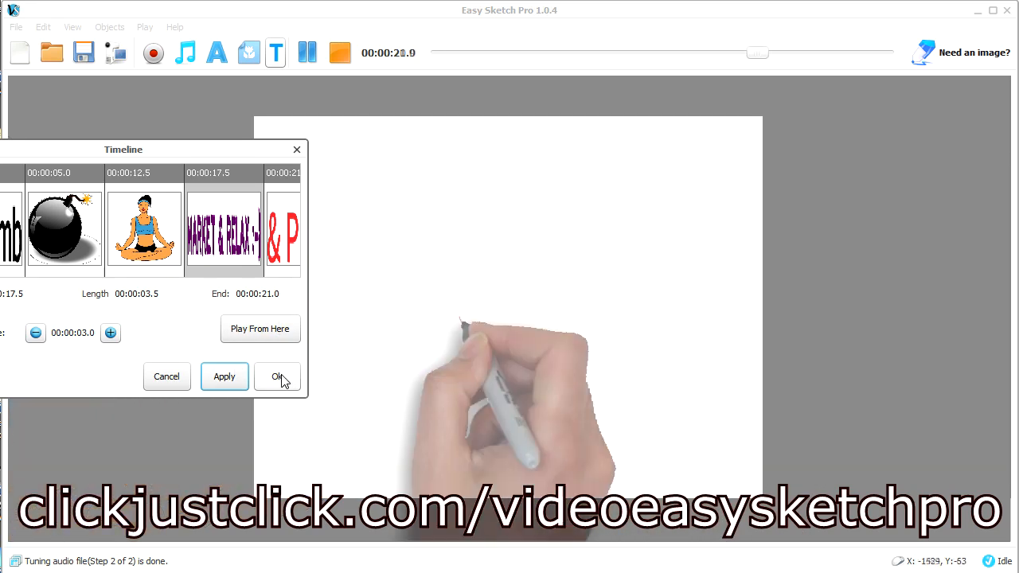
left_click(278, 379)
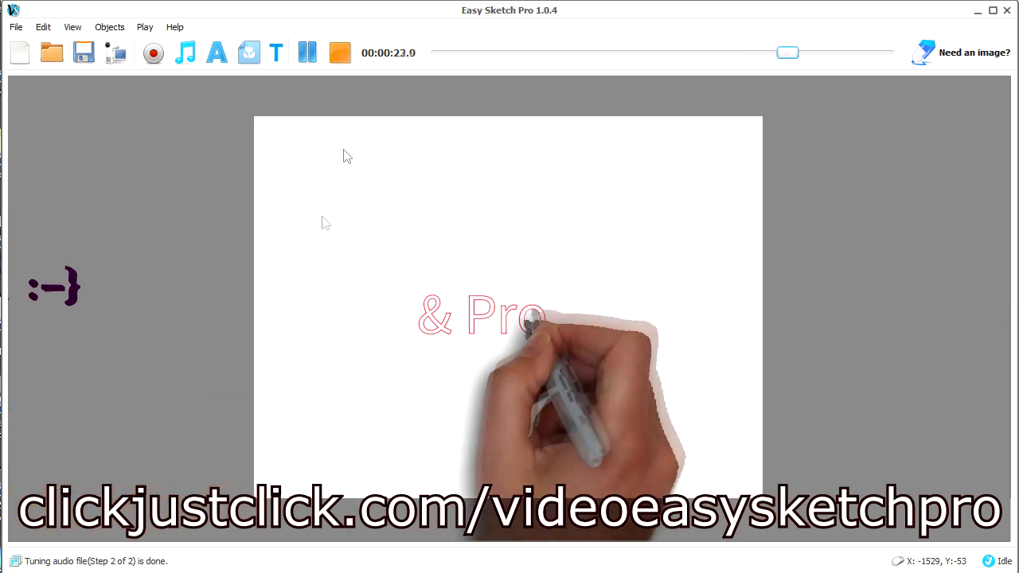
left_click(340, 53)
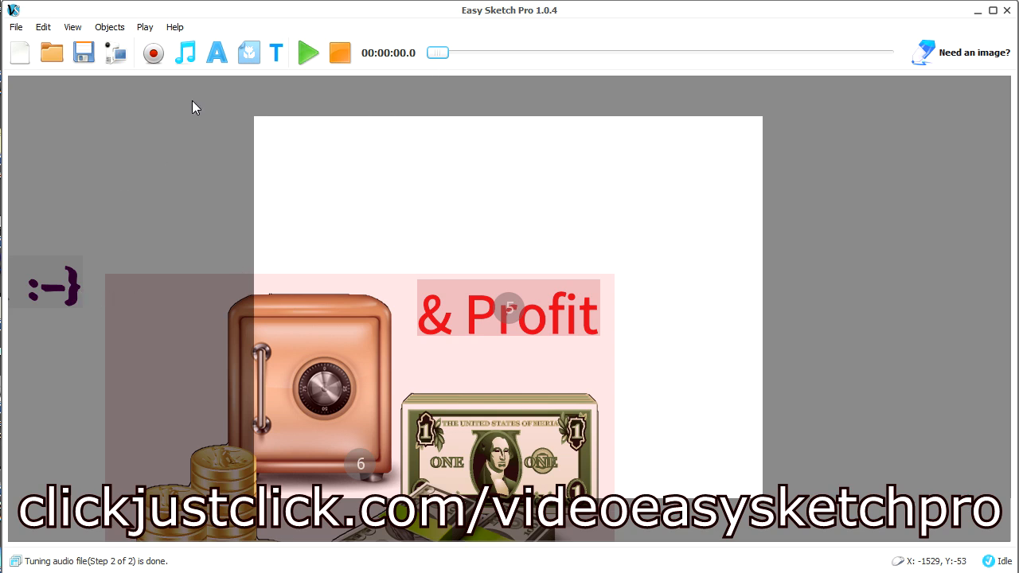
Play to the meditating woman scene, stop there, and set the Pause of the MARKET & RELAX text to 2.5 seconds
left_click(141, 27)
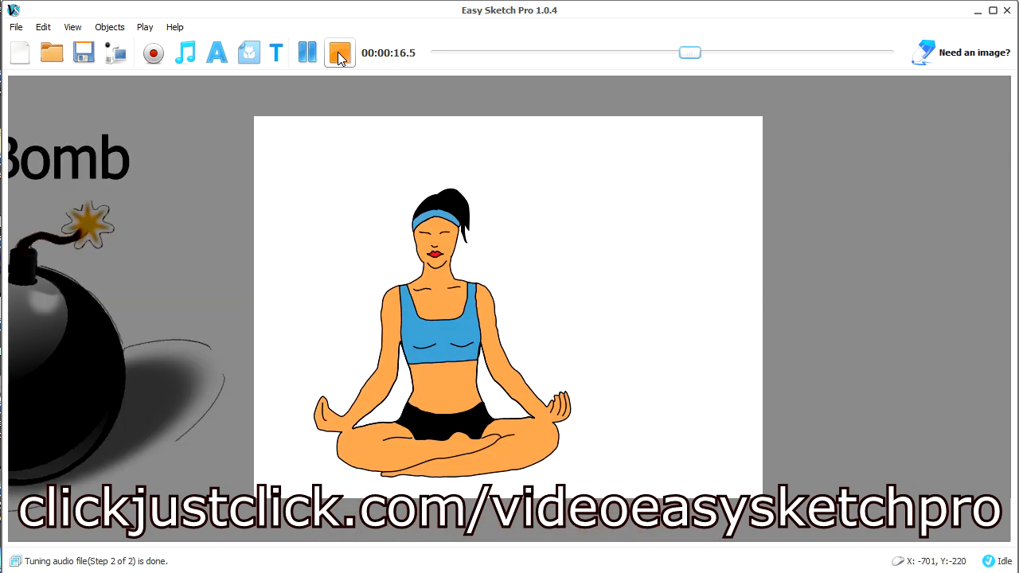
left_click(339, 54)
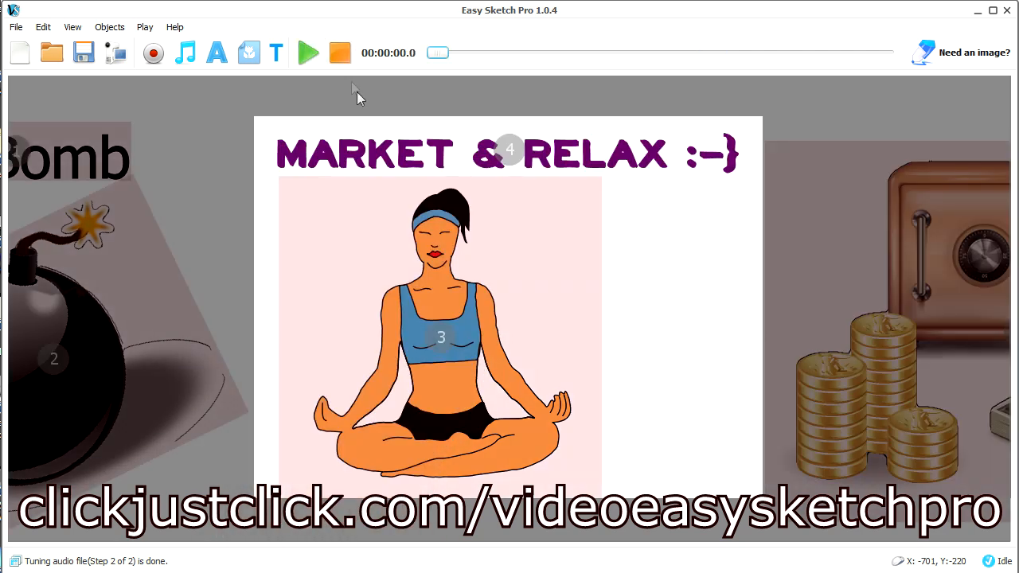
left_click(409, 156)
right_click(409, 156)
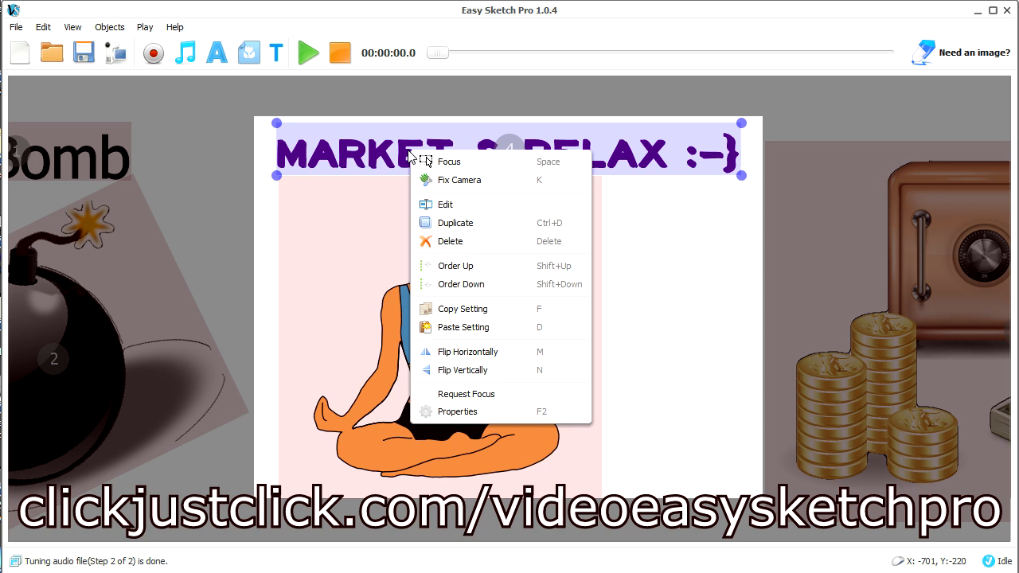
left_click(479, 412)
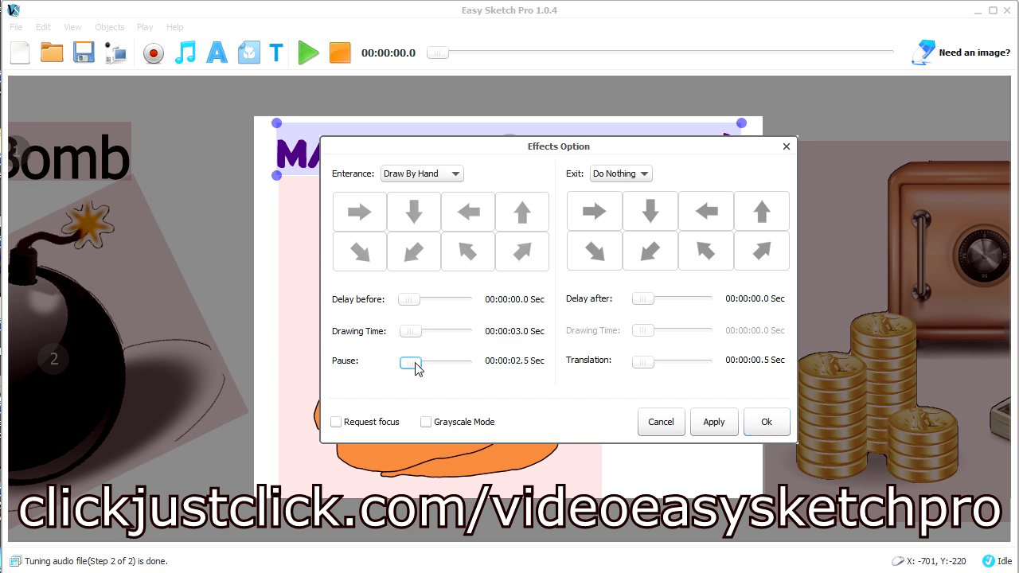
left_click(766, 426)
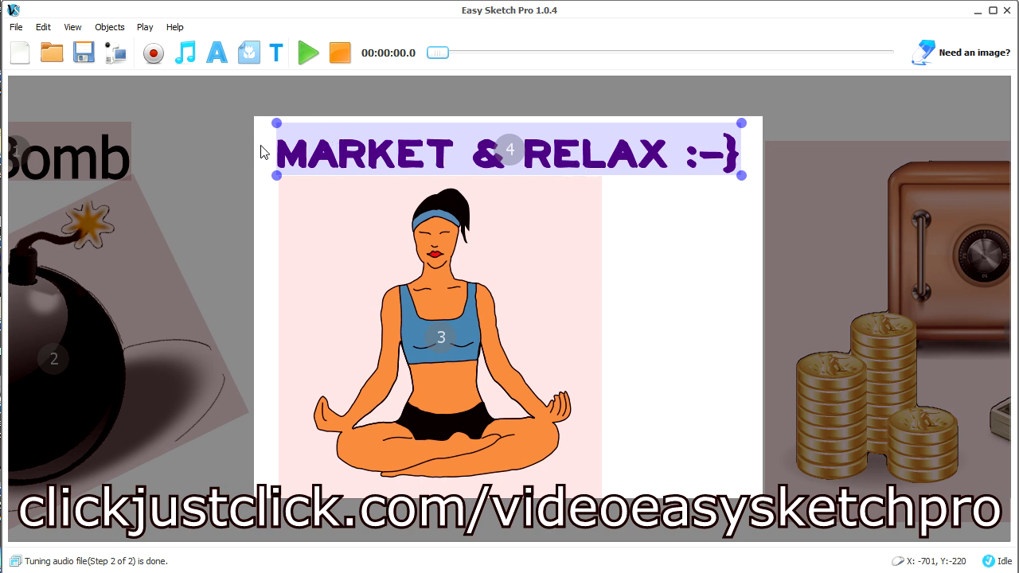
Preview the video from the bomb picture in the timeline through to the end
left_click(275, 52)
left_click_drag(487, 182, 66, 136)
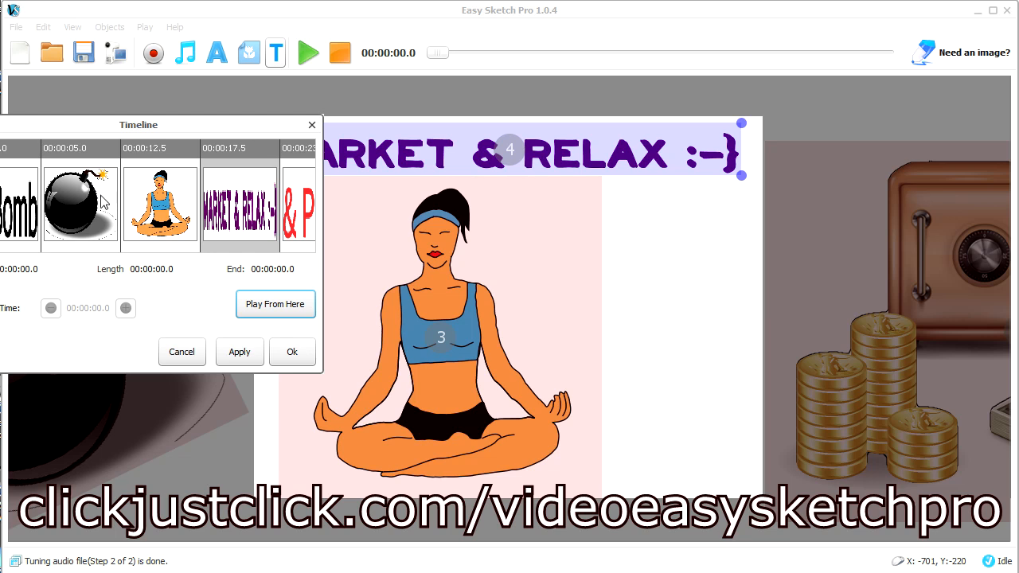
left_click(95, 221)
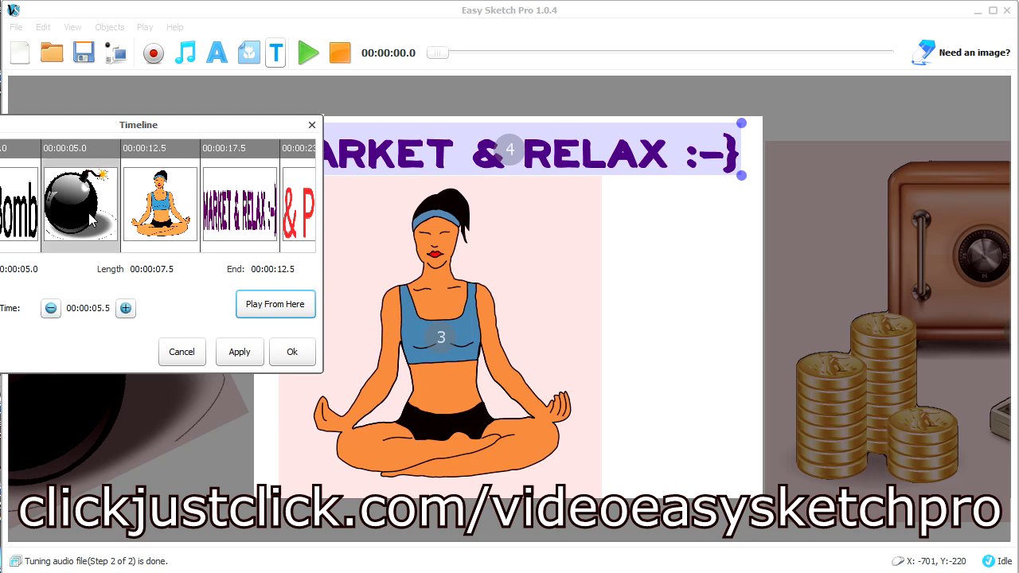
left_click(264, 309)
left_click(292, 352)
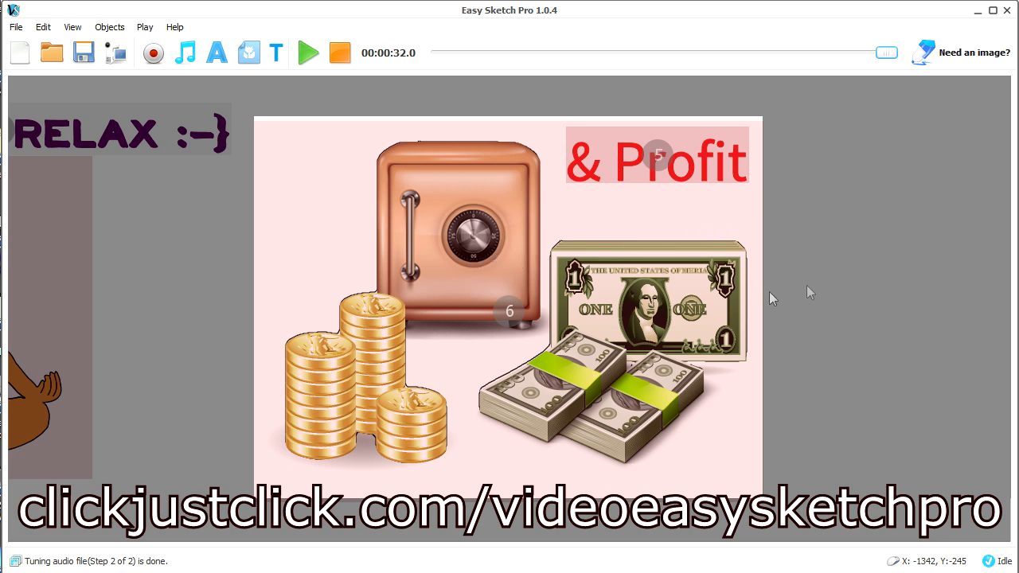
Set the Pause of the cash collage to 4 seconds in its effect options
left_click(459, 265)
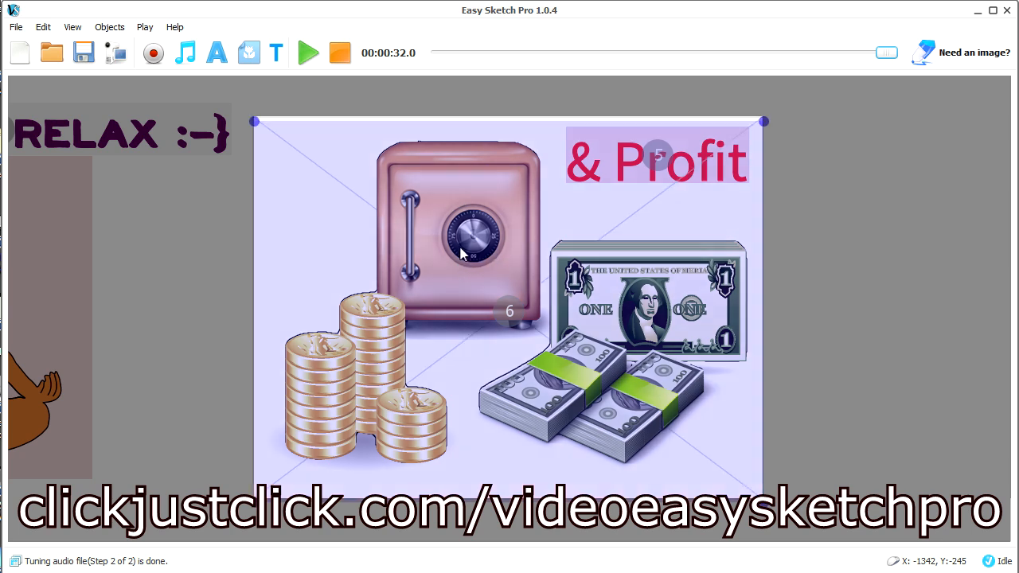
right_click(461, 248)
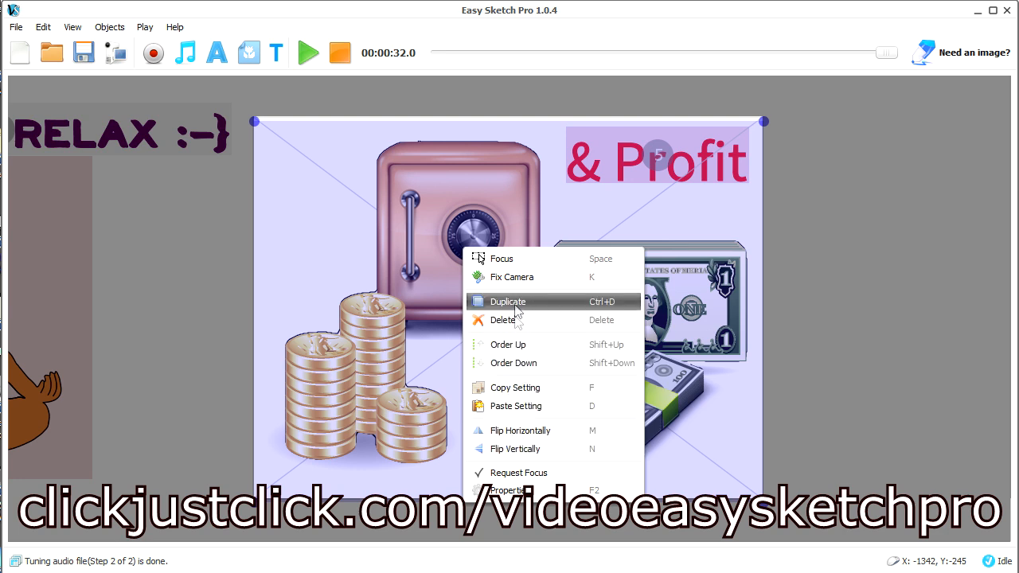
left_click(510, 488)
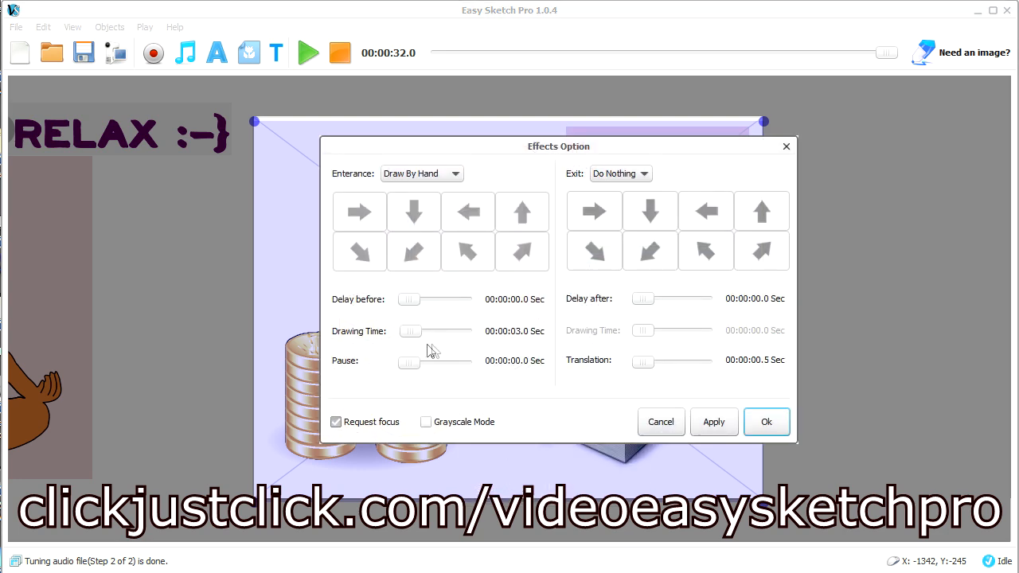
left_click_drag(414, 370, 416, 374)
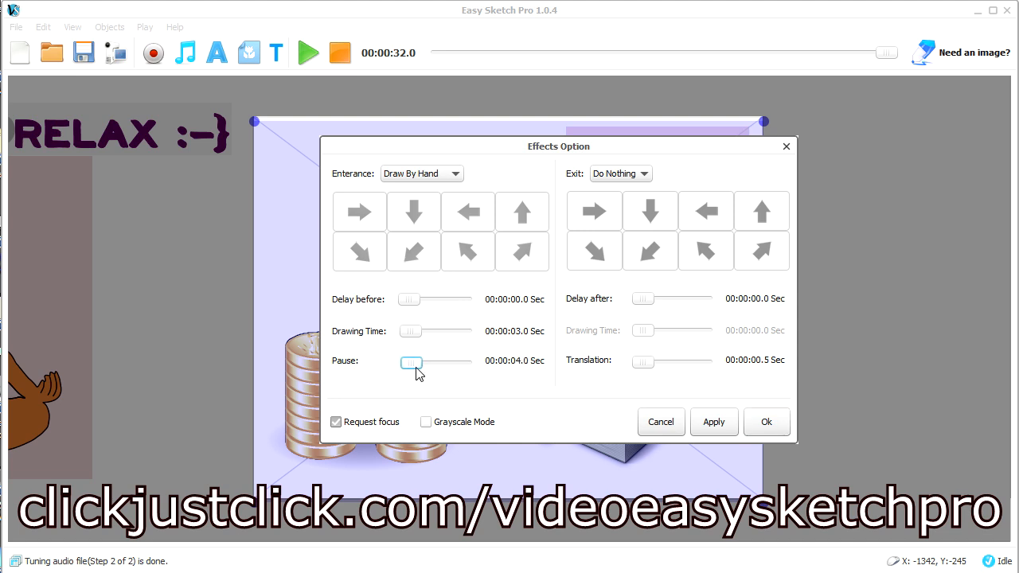
left_click(713, 422)
left_click(766, 422)
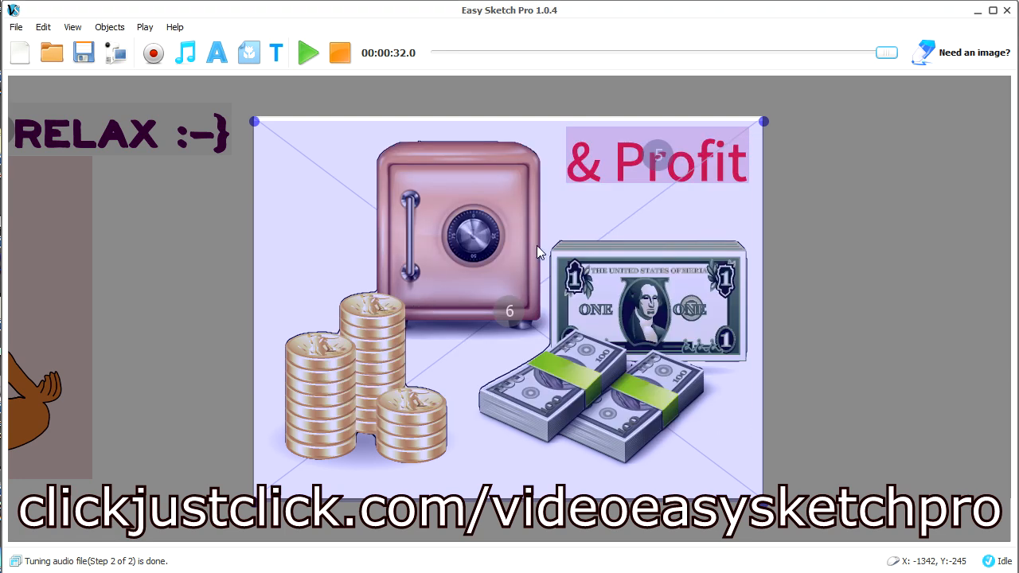
left_click(309, 96)
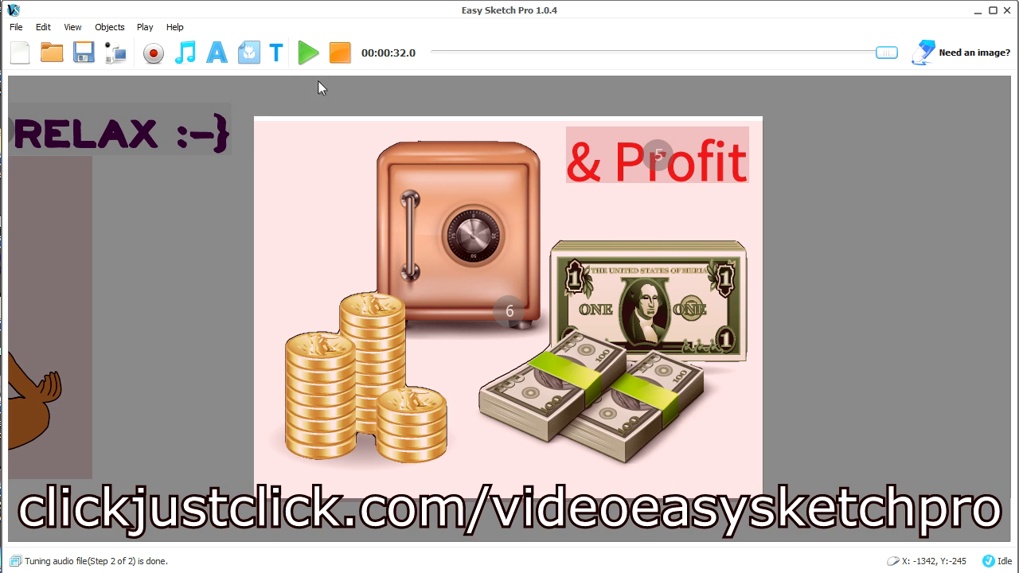
Replay the video from the bomb picture to check the cash collage's pause at the end
left_click(279, 64)
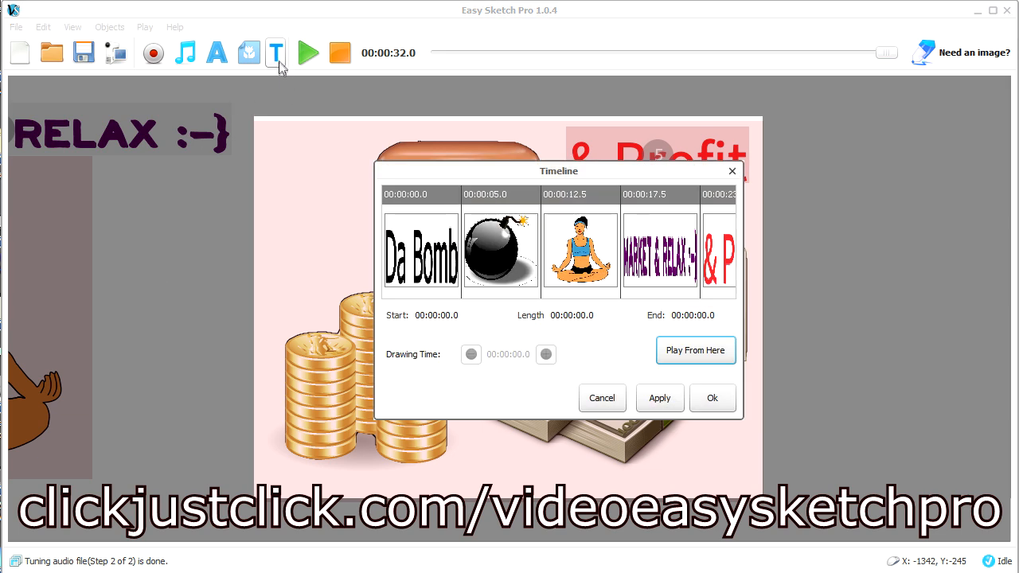
left_click(491, 243)
left_click(689, 352)
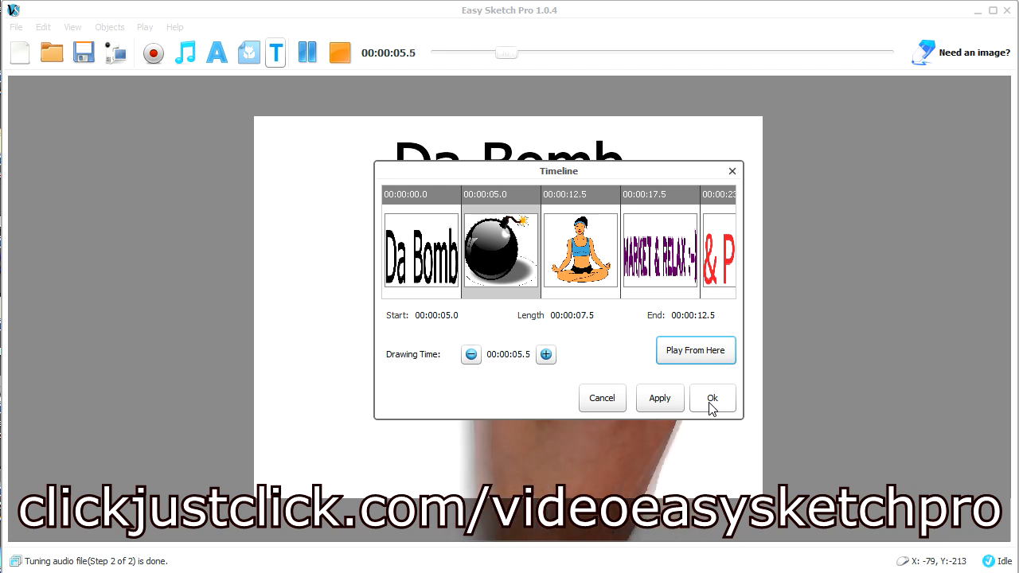
left_click(711, 400)
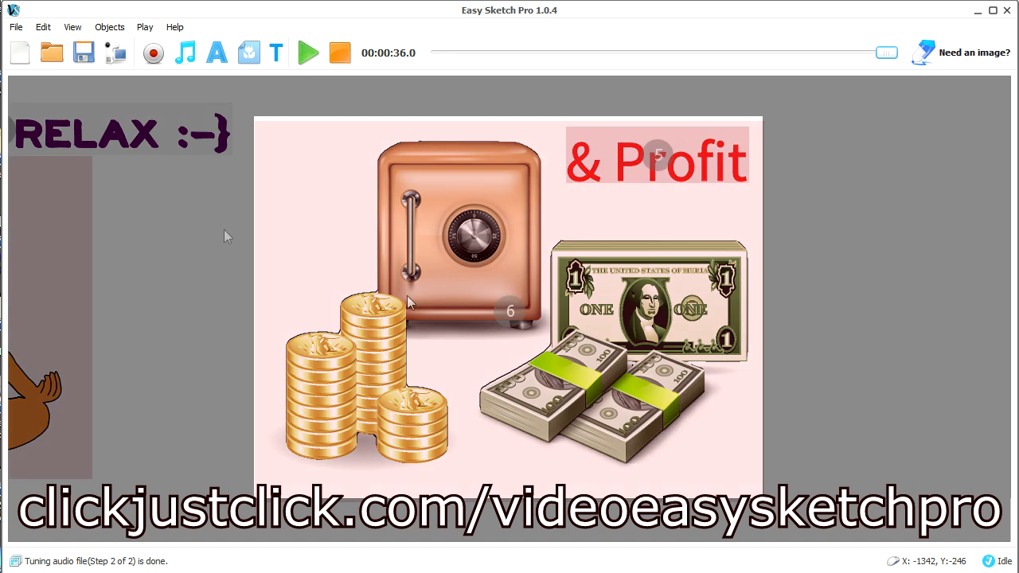
Save the project and start publishing it as a video
left_click(85, 64)
left_click(43, 29)
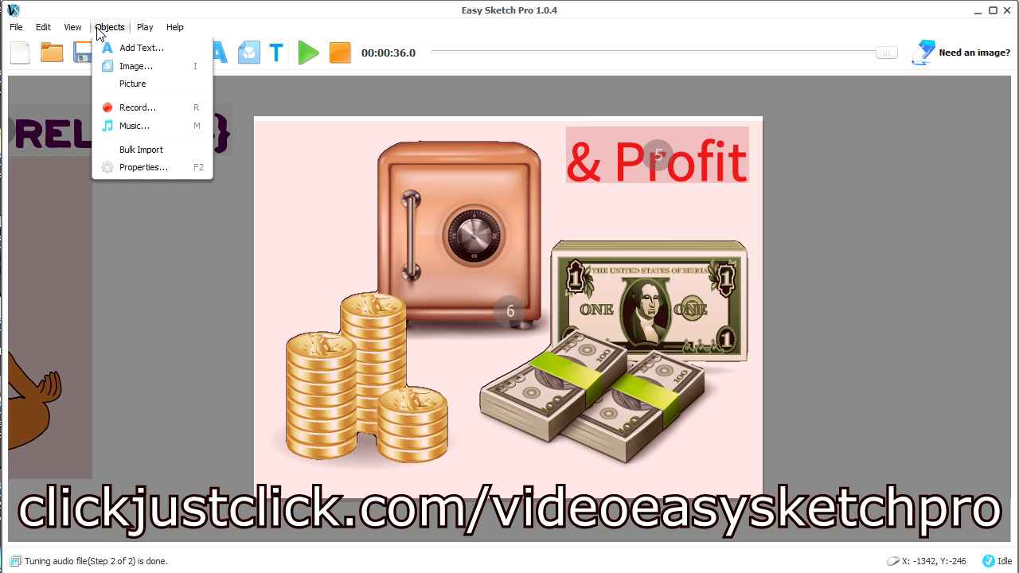
mouse_move(18, 29)
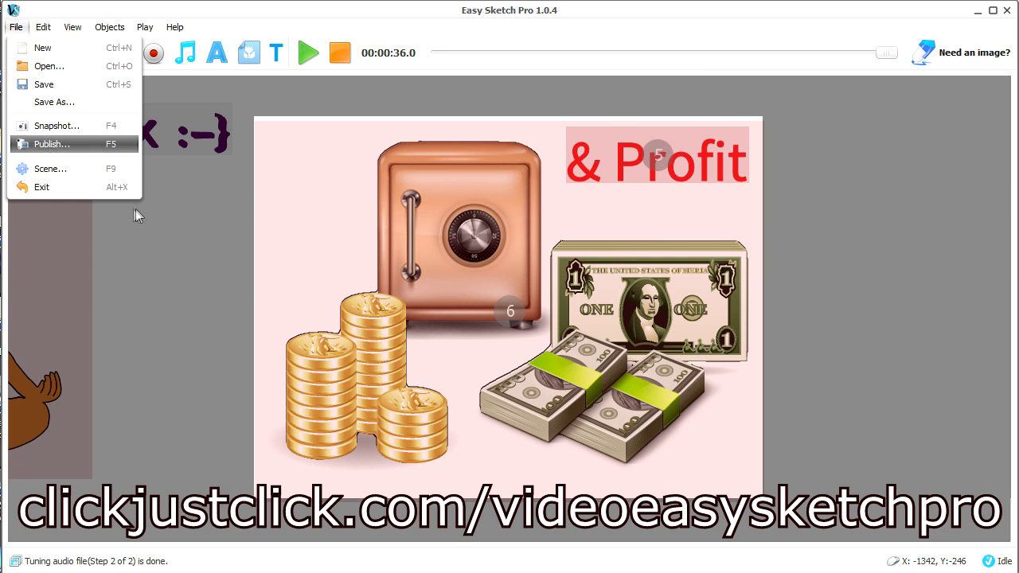
left_click(67, 147)
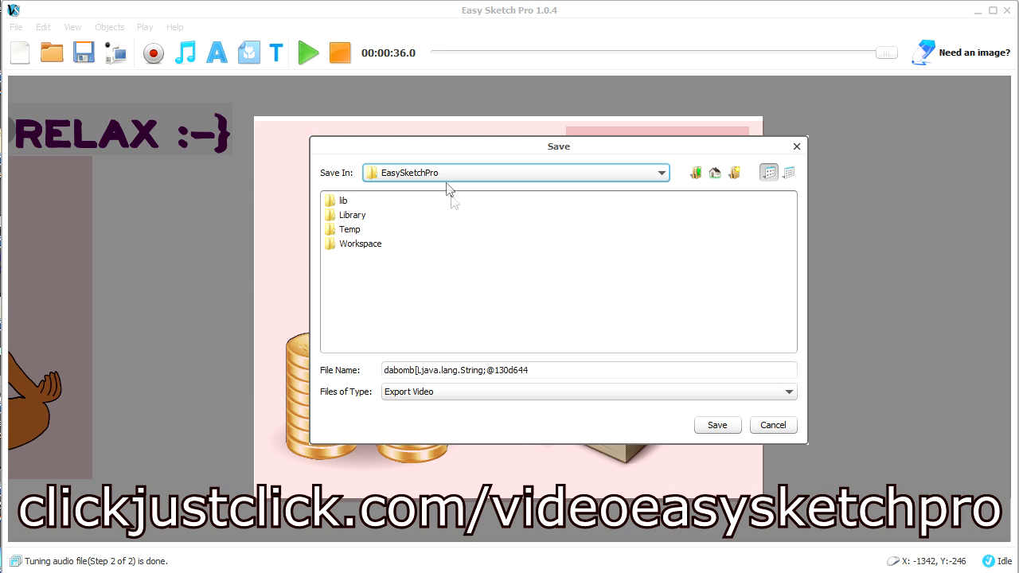
Export the video to the pb_images folder as movie_live.mp4 and play it in the default player
left_click(715, 174)
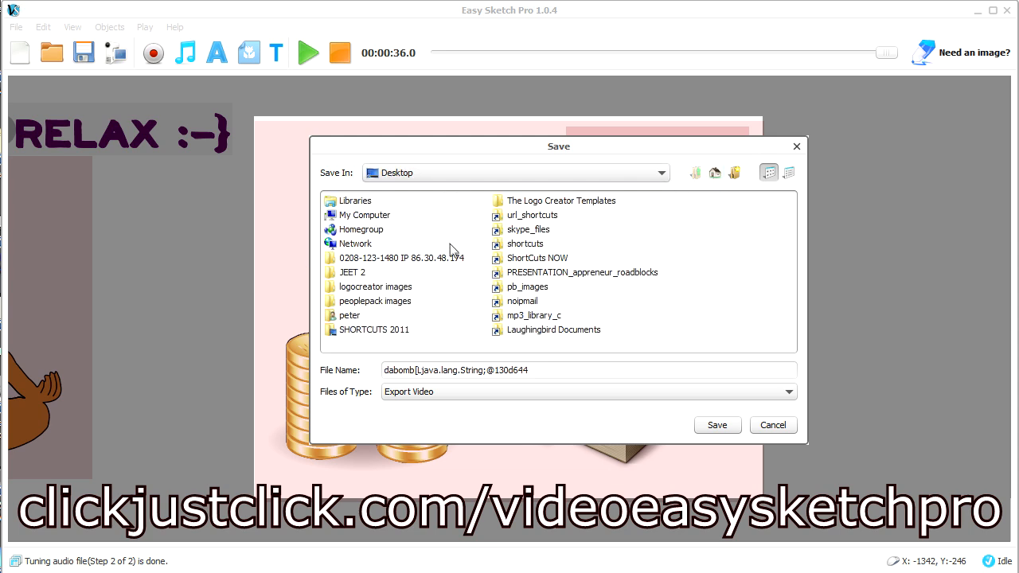
left_click(364, 247)
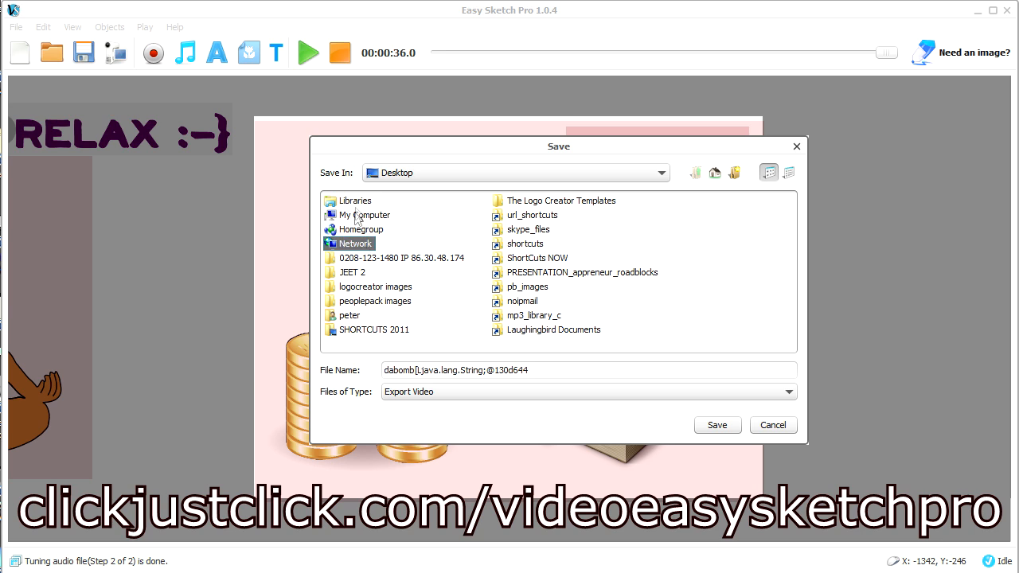
left_click(520, 290)
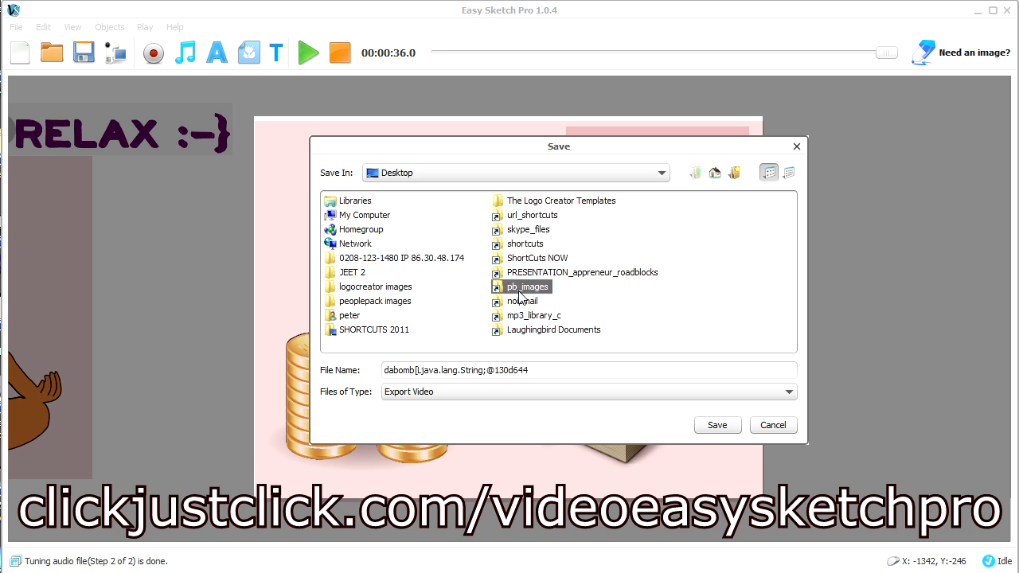
double_click(495, 287)
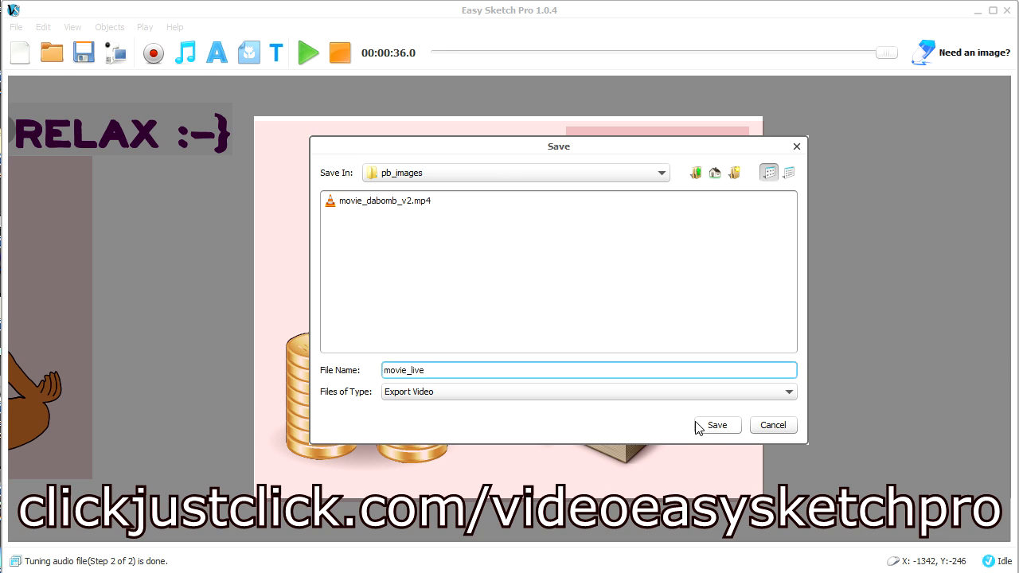
type("4")
left_click(711, 428)
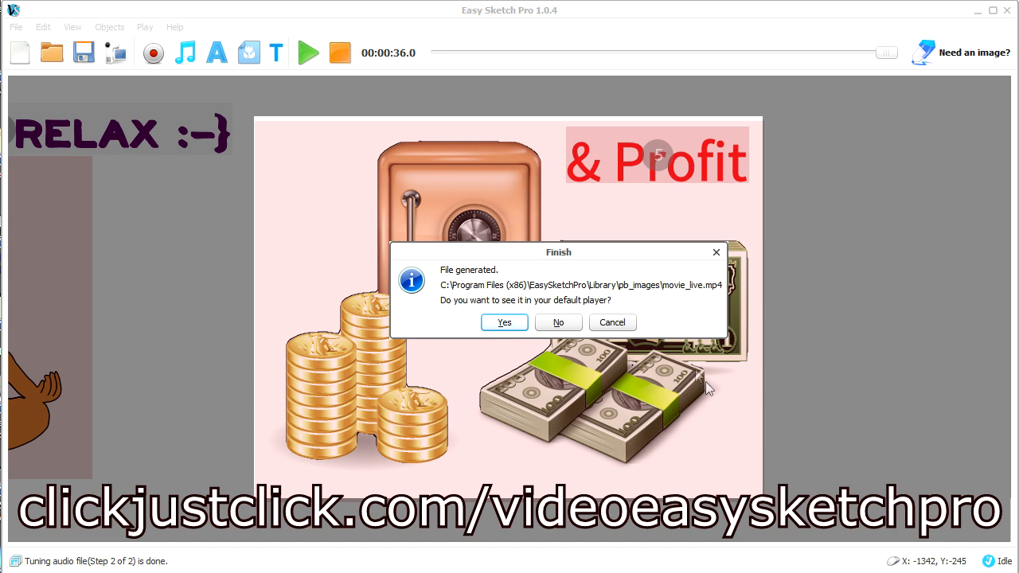
left_click(500, 321)
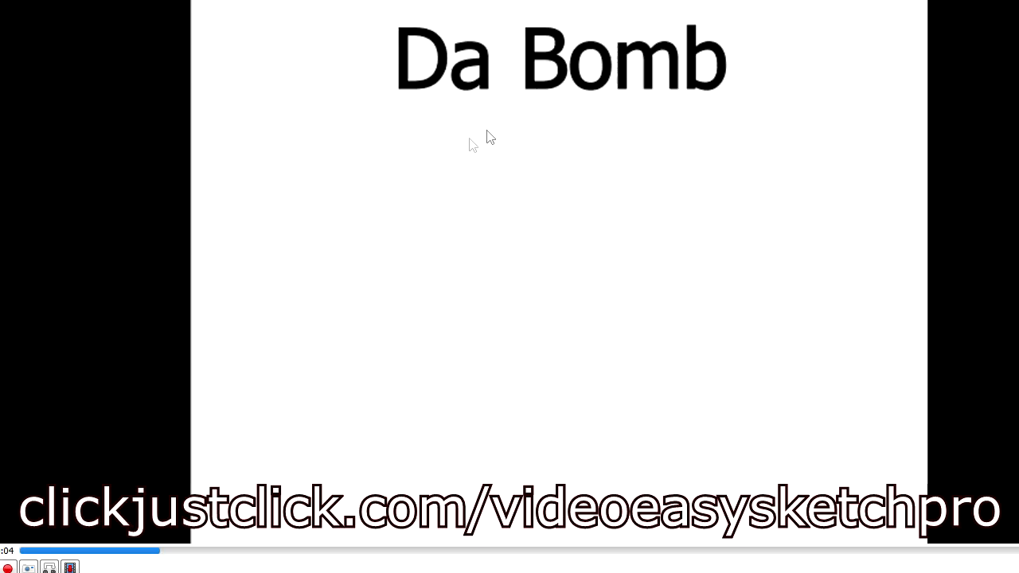